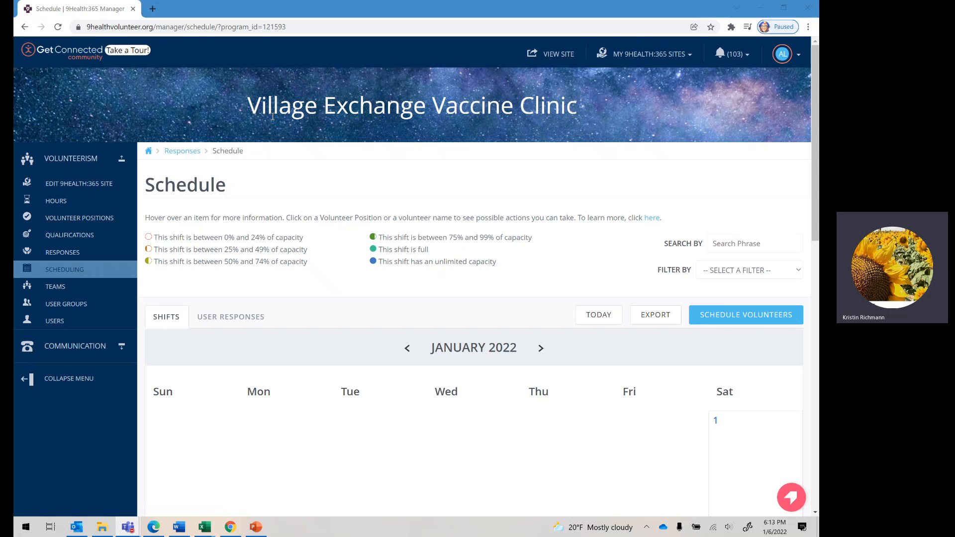
# Step: Check the list of managed 9Health:365 sites and open the Village Exchange Vaccine Clinic's volunteer positions
pyautogui.click(647, 55)
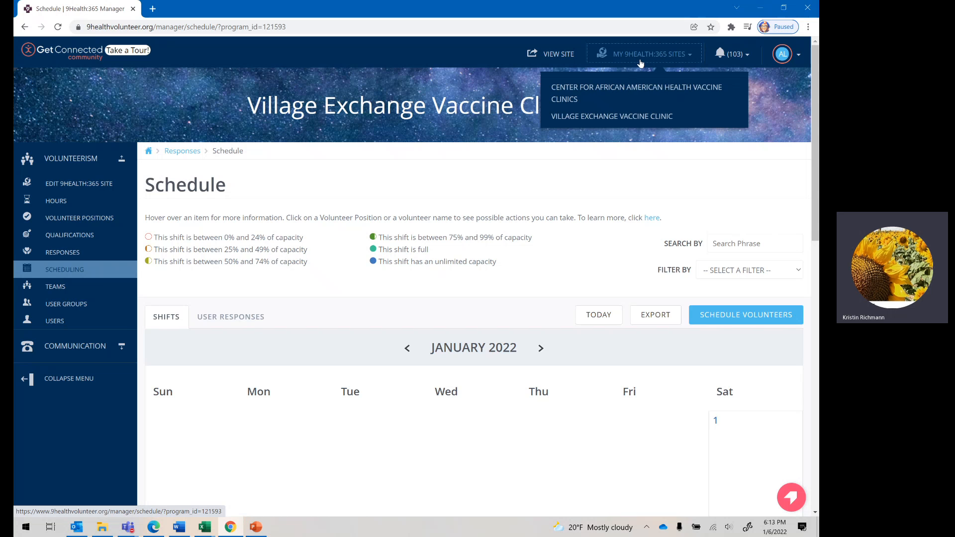
pyautogui.click(415, 97)
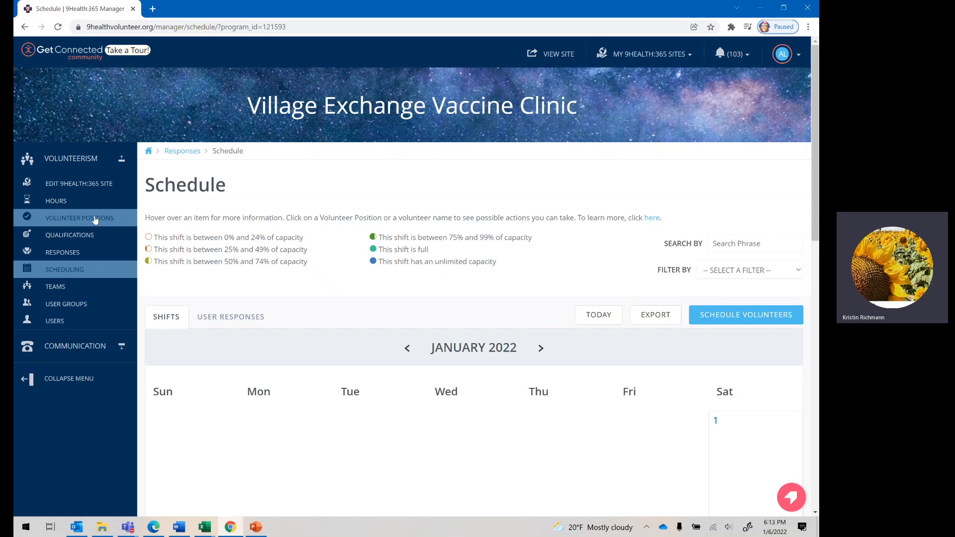
pyautogui.click(70, 223)
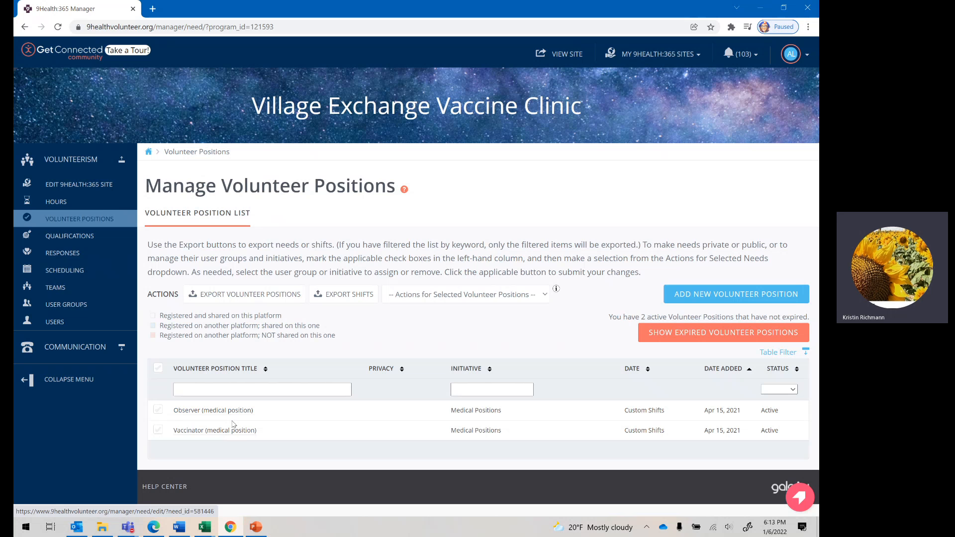
# Step: Review the existing Observer (medical position) entry and return to the volunteer positions list
pyautogui.click(191, 411)
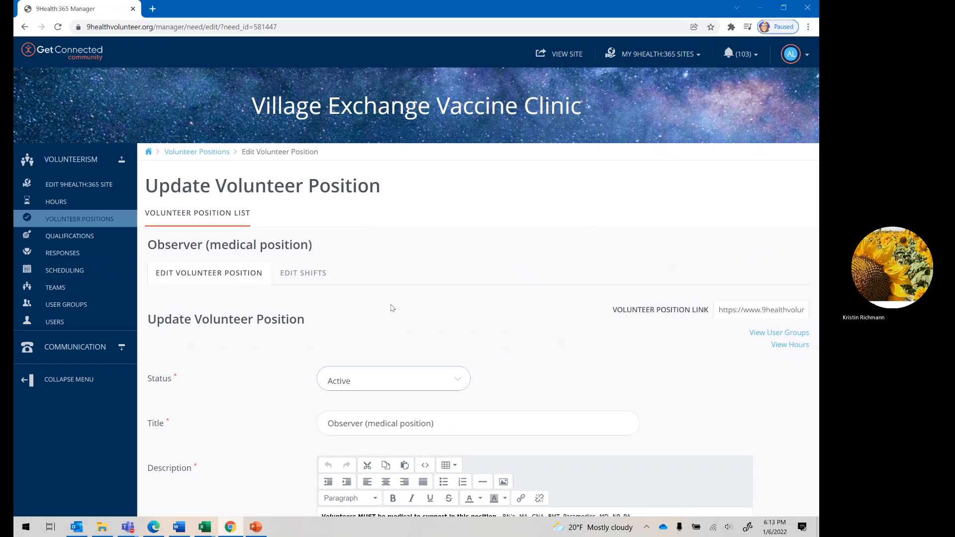
pyautogui.scroll(-13, 390, 307)
pyautogui.scroll(13, 427, 382)
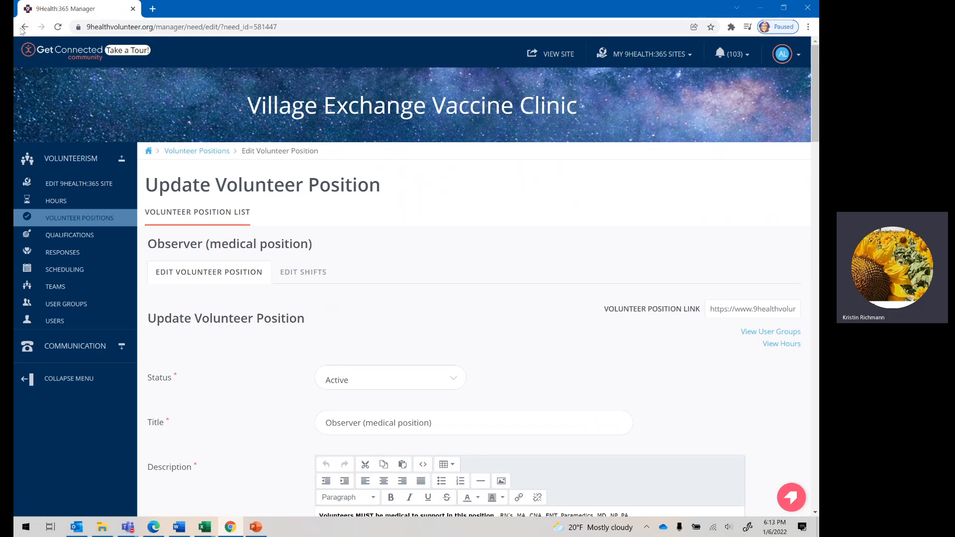
pyautogui.click(57, 26)
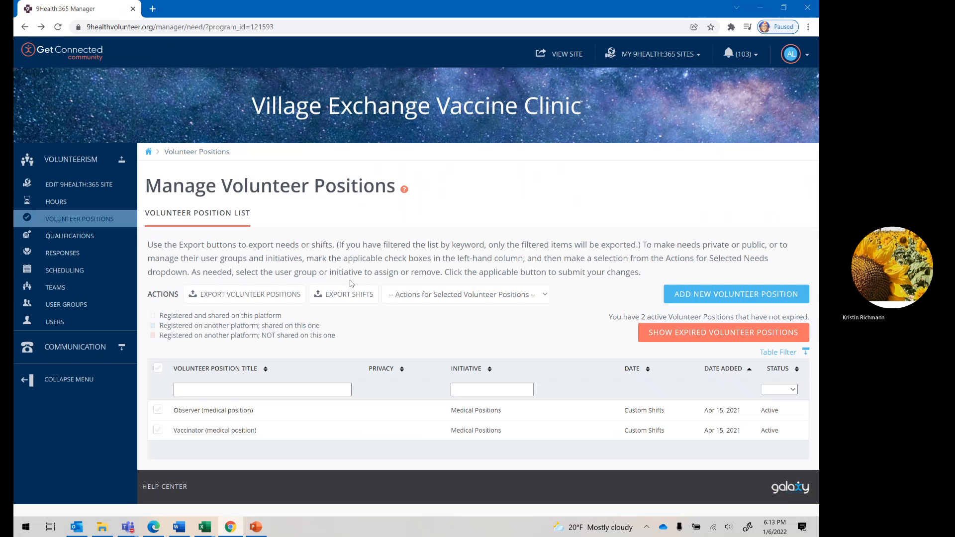
# Step: Start a new volunteer position with the status Pending and the title Greeter/Traffic Management
pyautogui.click(719, 294)
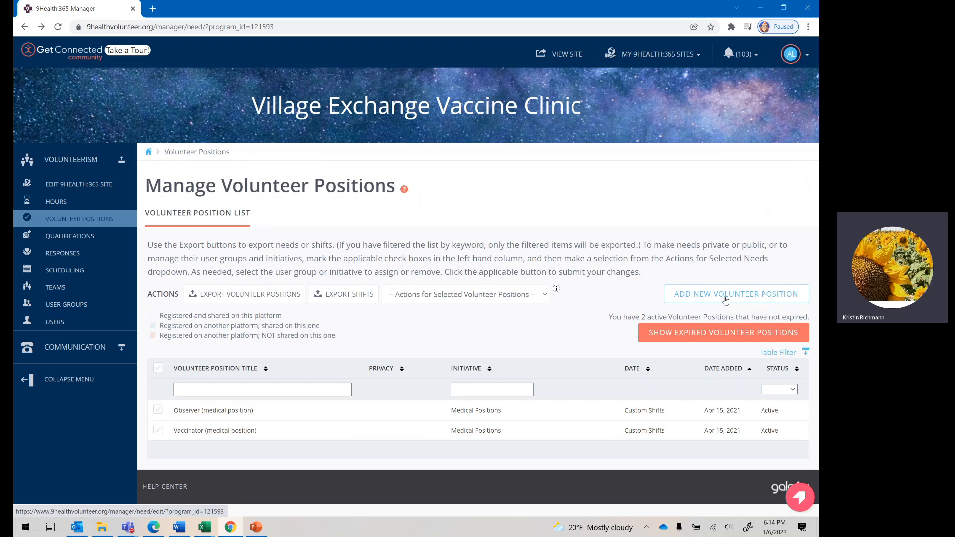
pyautogui.click(726, 297)
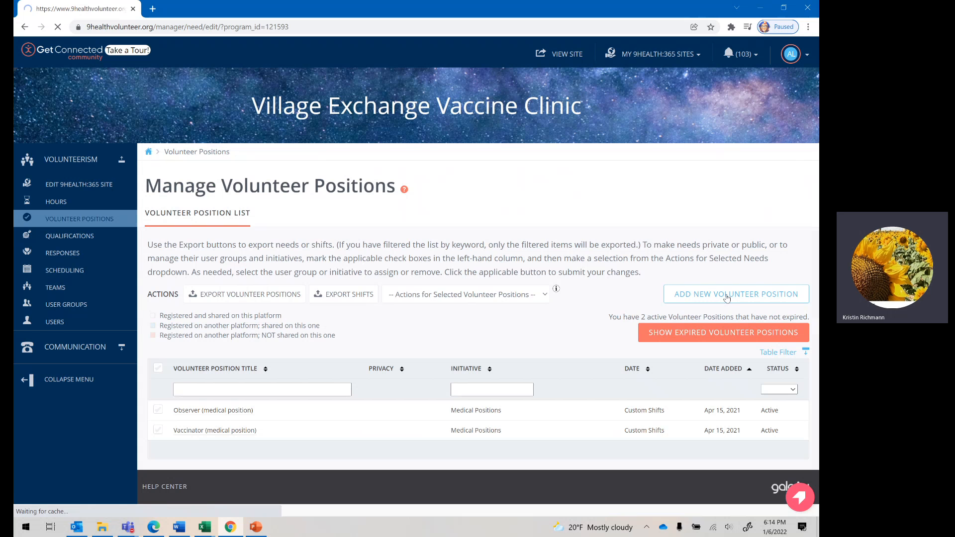
pyautogui.click(350, 302)
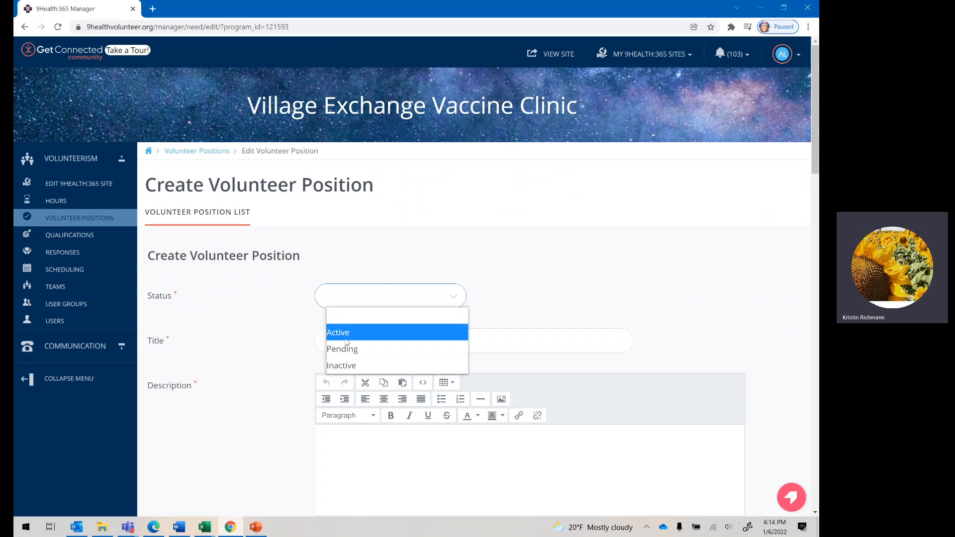
pyautogui.click(347, 350)
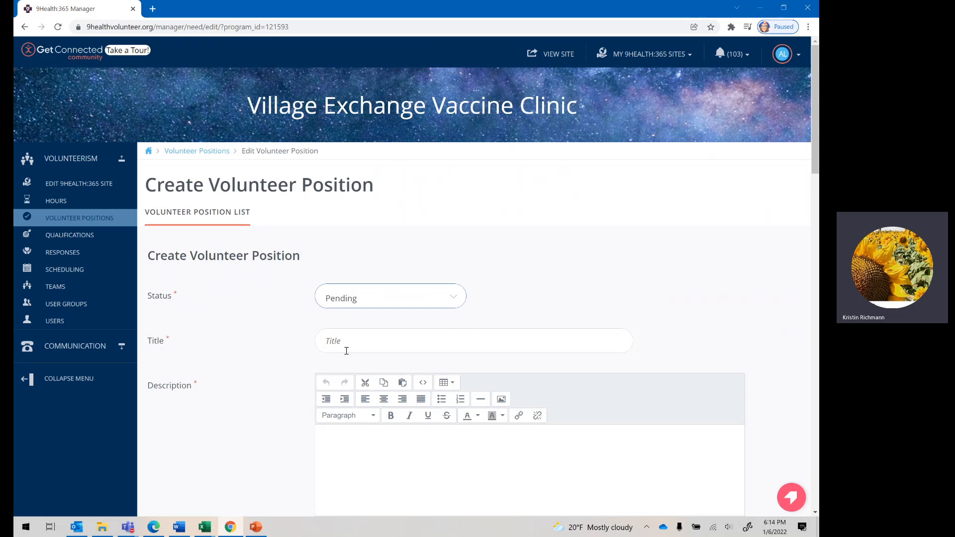
pyautogui.click(351, 343)
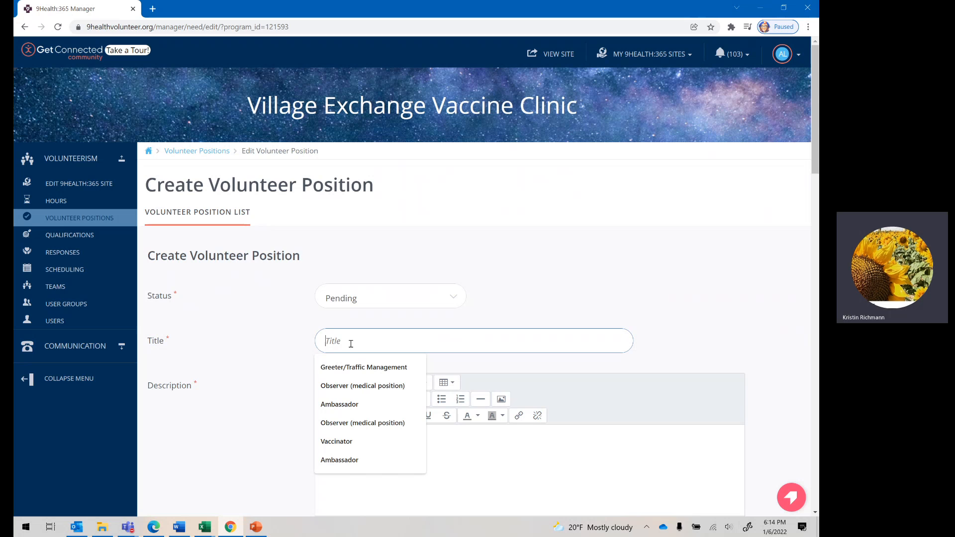
pyautogui.click(357, 370)
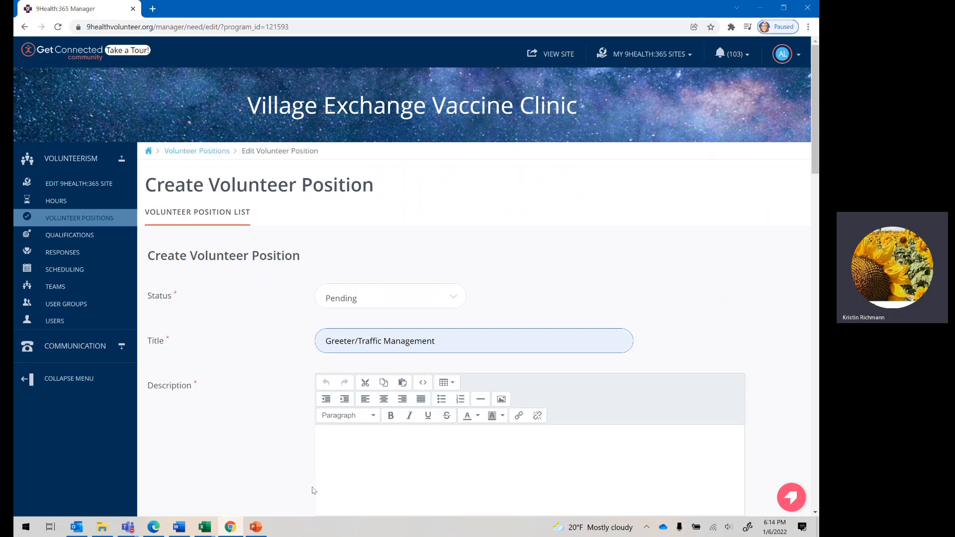
# Step: Enter the description "Help greet health fair participants and help manage the flow of traffic/crowds."
pyautogui.click(344, 436)
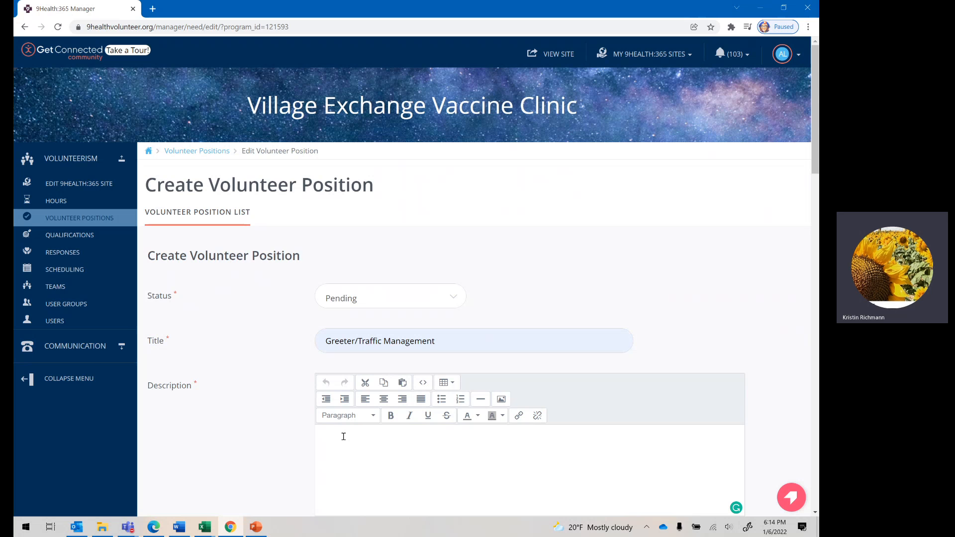
pyautogui.write('Help greet health fair participants and ')
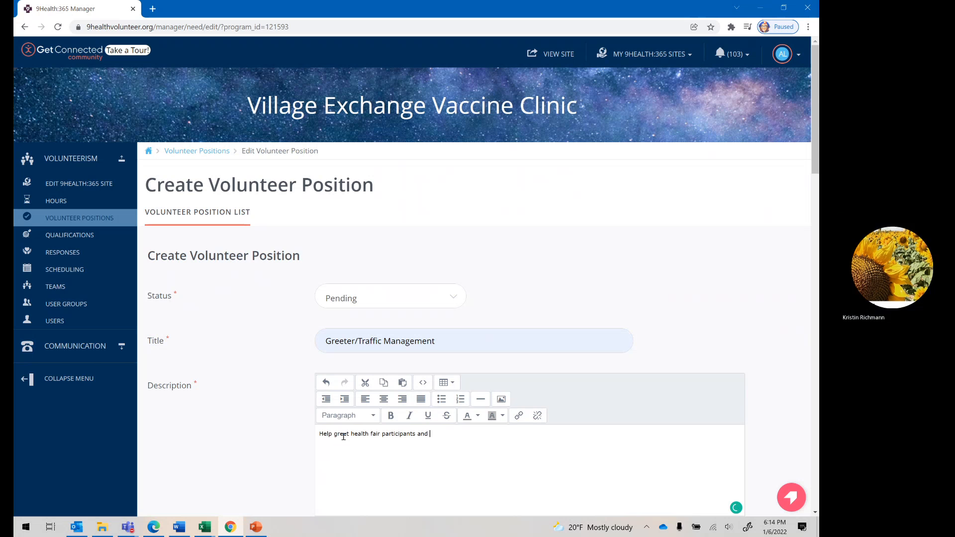
pyautogui.write('help manage t')
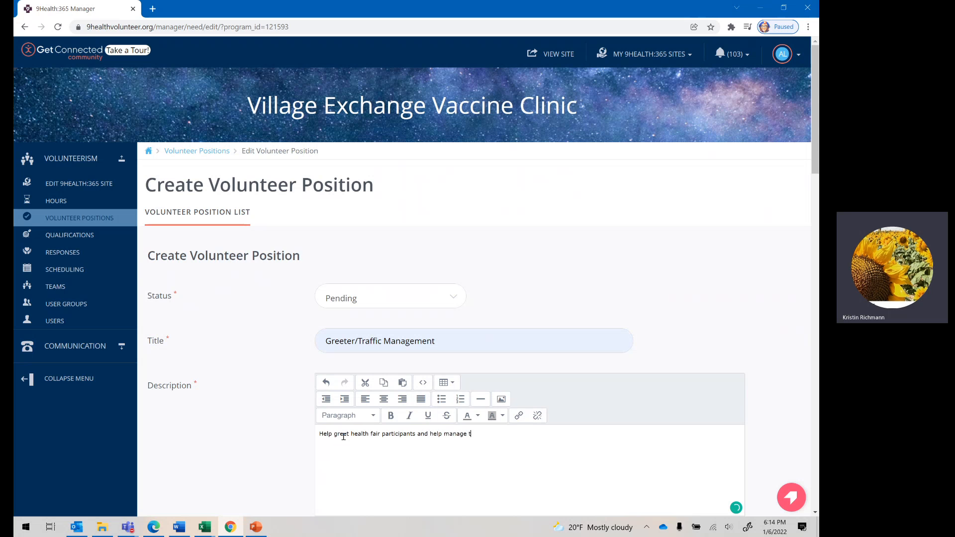
pyautogui.write('he flow of traffic/crowds.')
# Step: Format the whole description text as Heading 3
pyautogui.scroll(-1, 522, 338)
pyautogui.scroll(-3, 523, 338)
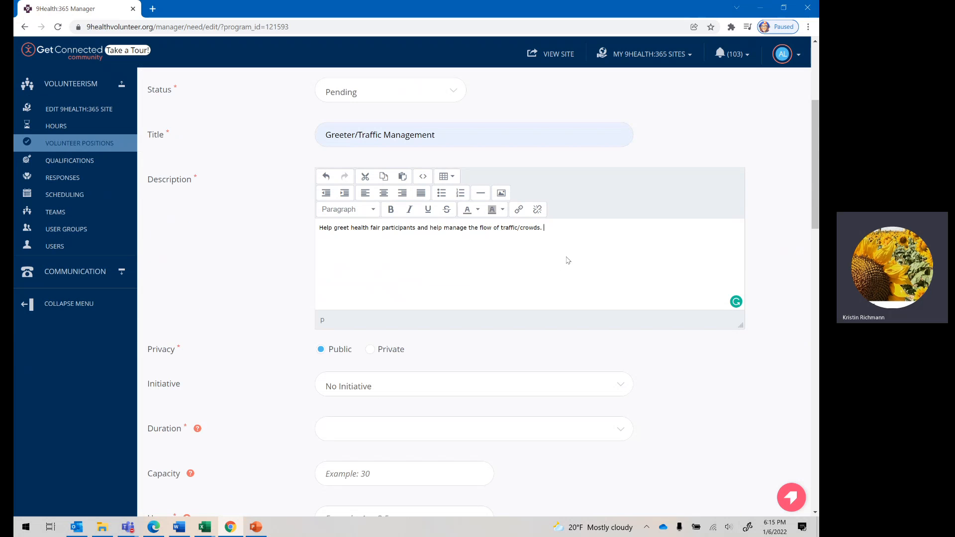
pyautogui.tripleClick(388, 228)
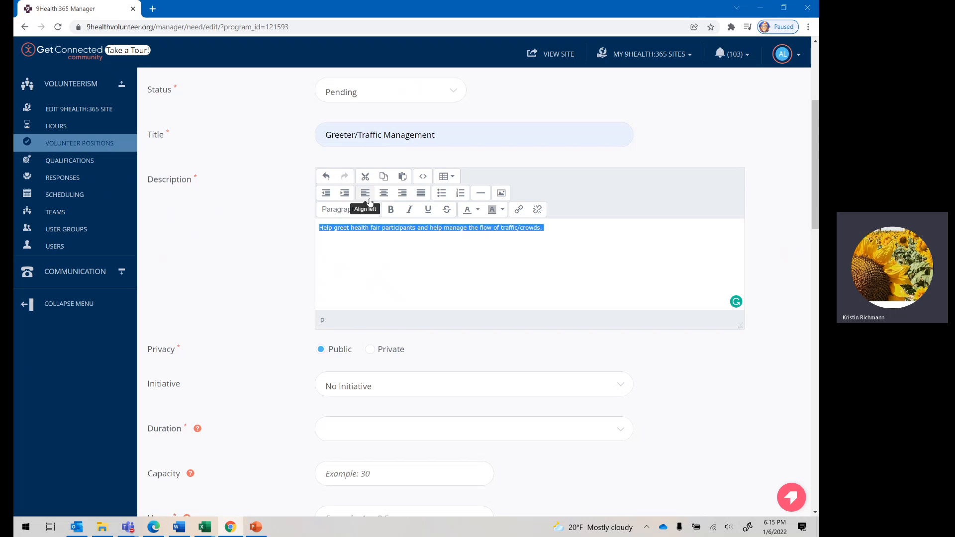
pyautogui.click(355, 209)
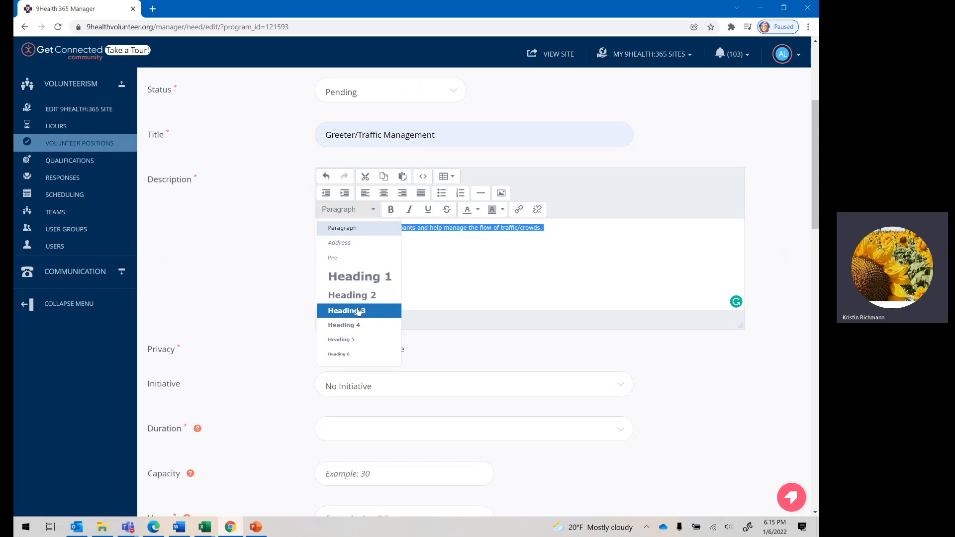
pyautogui.click(359, 311)
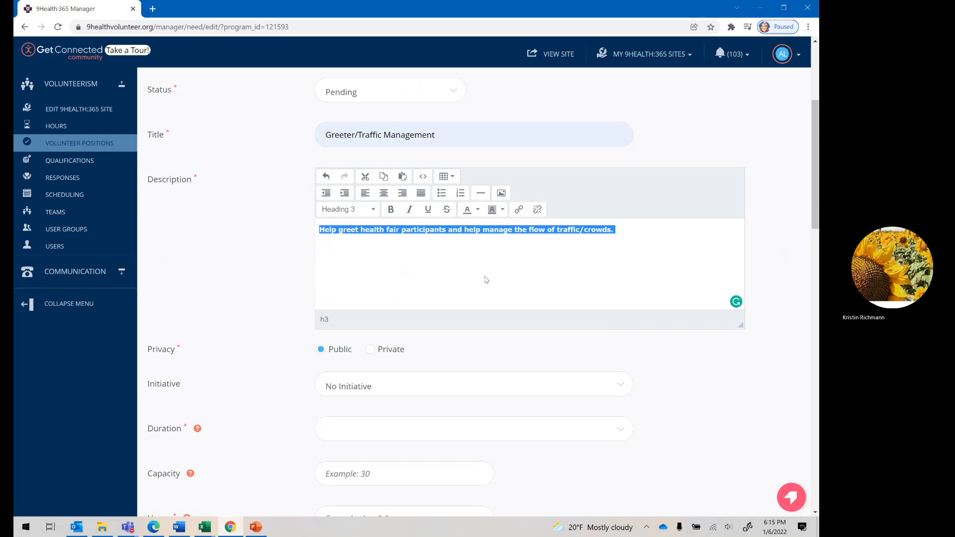
# Step: Assign the new position to the Non-Medical Positions initiative
pyautogui.scroll(-2, 484, 281)
pyautogui.scroll(1, 473, 283)
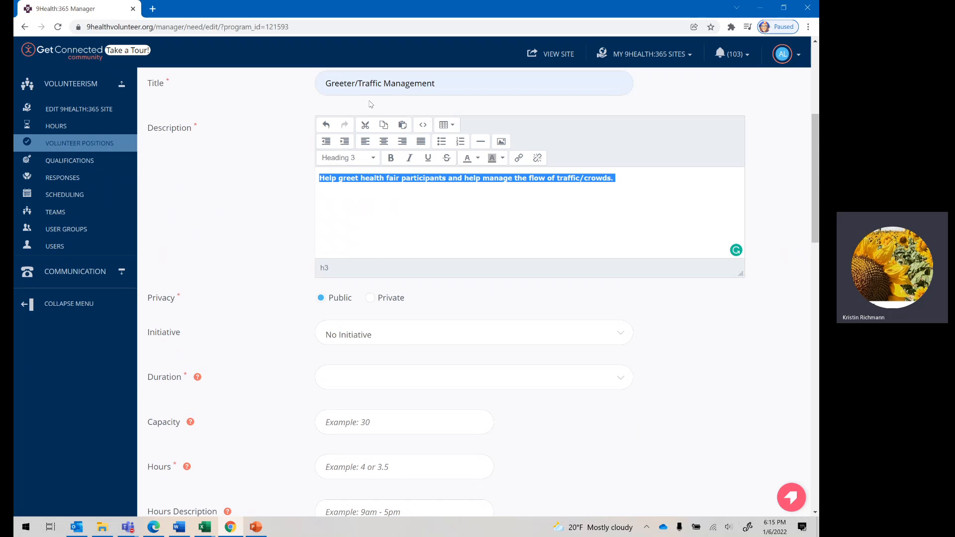
pyautogui.scroll(-2, 373, 256)
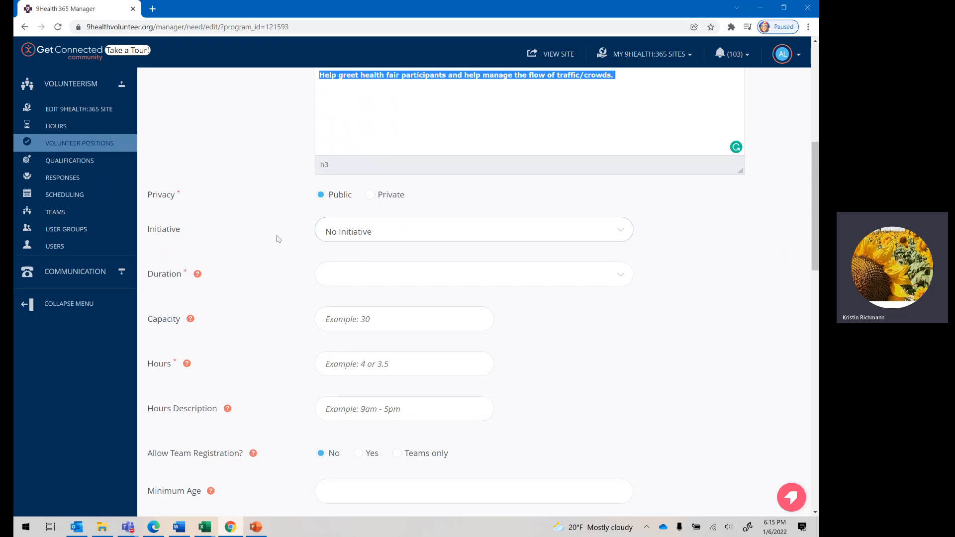
pyautogui.click(372, 238)
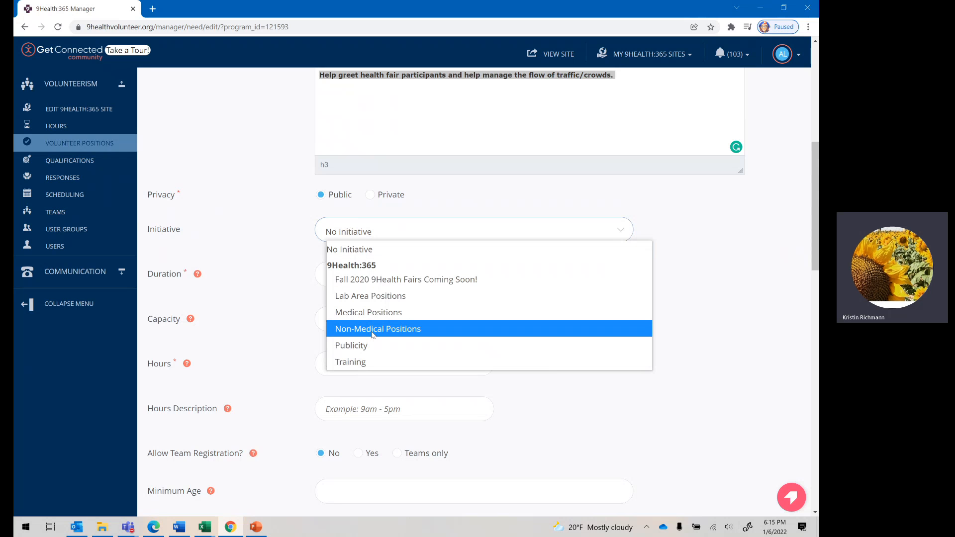
pyautogui.click(373, 334)
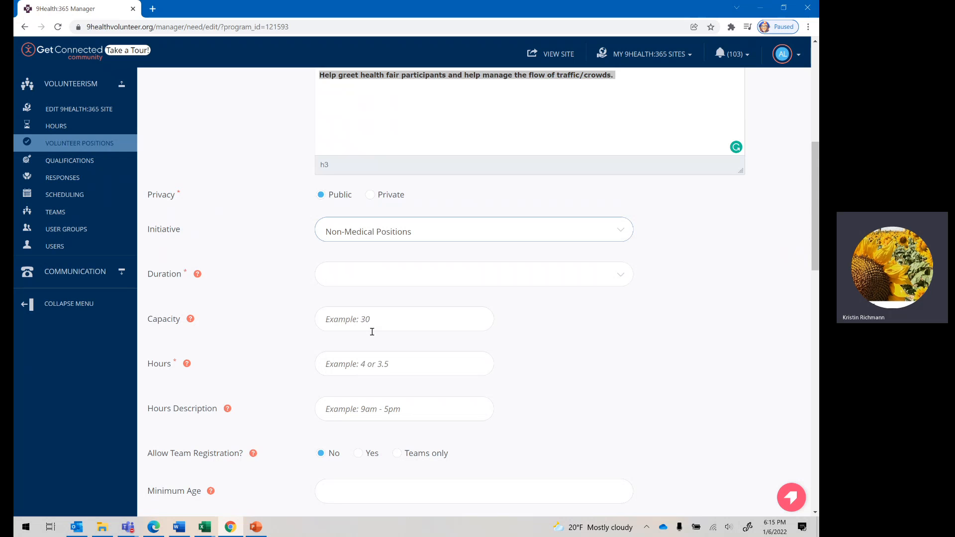
# Step: Set the position's duration to Happens On, with 04/30/2022 as the volunteer position date
pyautogui.click(338, 280)
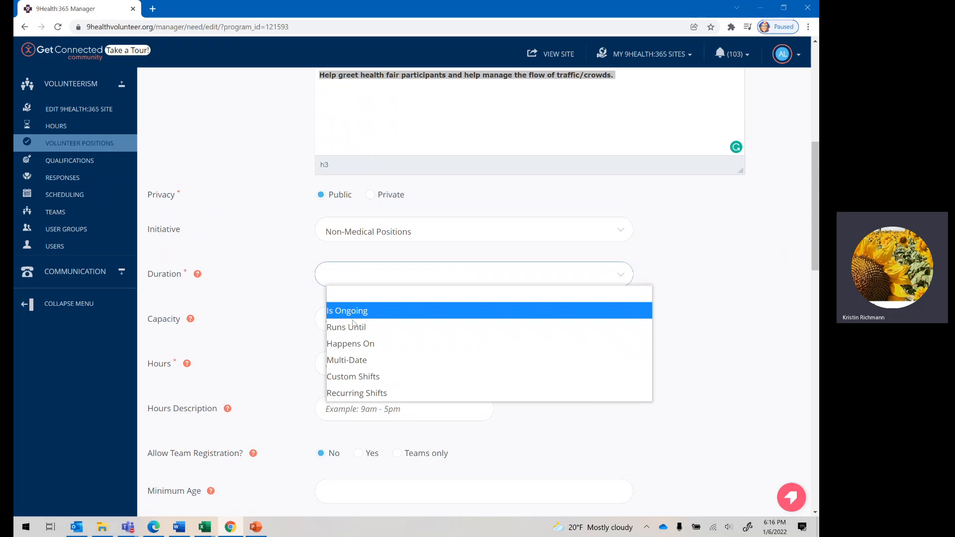
pyautogui.click(350, 345)
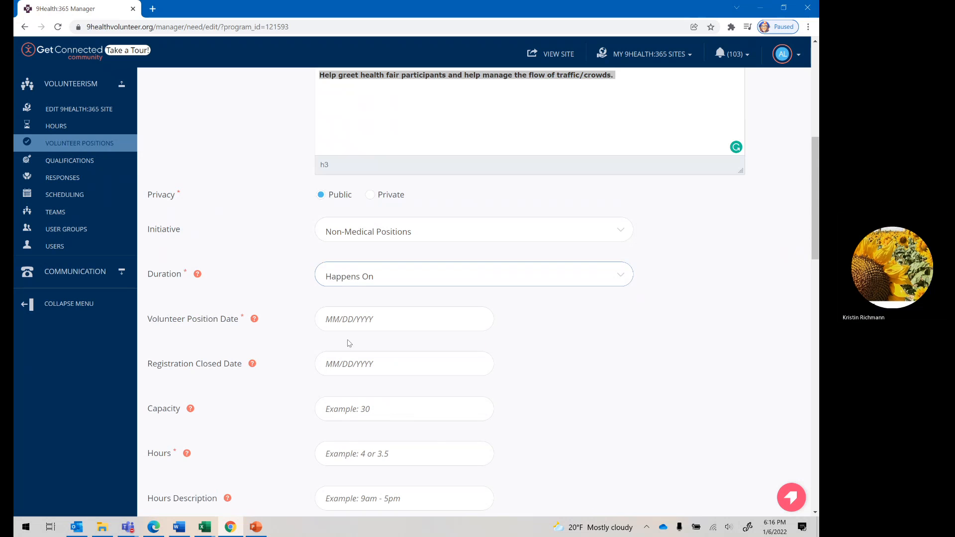
pyautogui.click(351, 322)
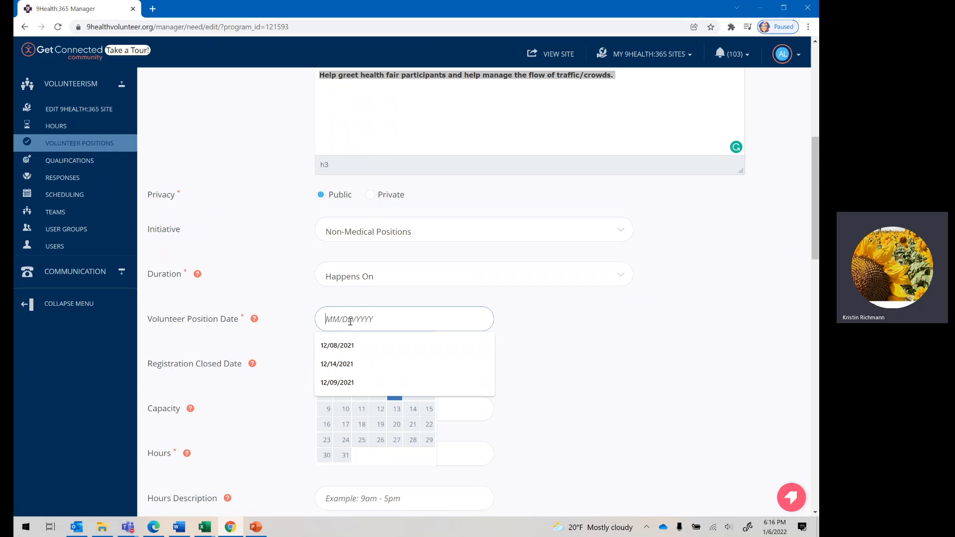
pyautogui.write('4/')
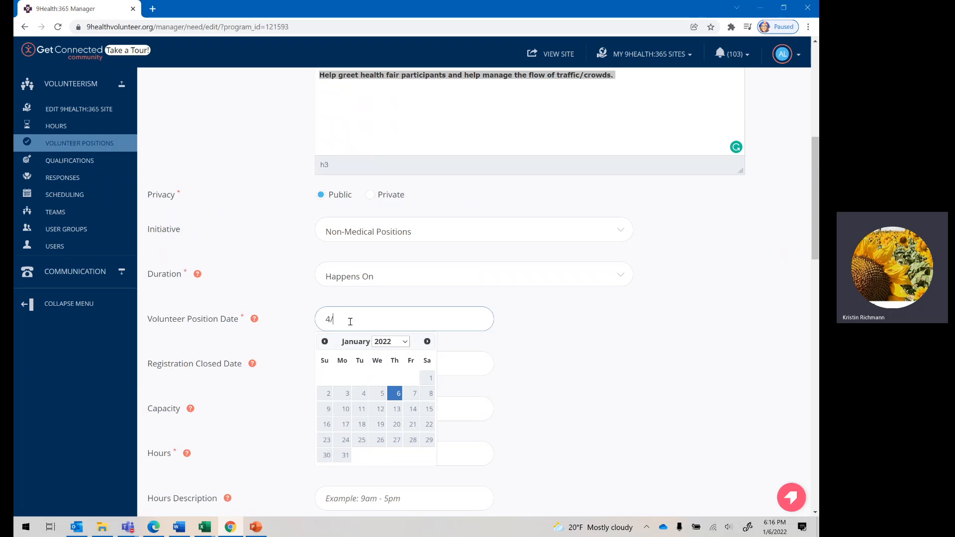
pyautogui.write('30/2021')
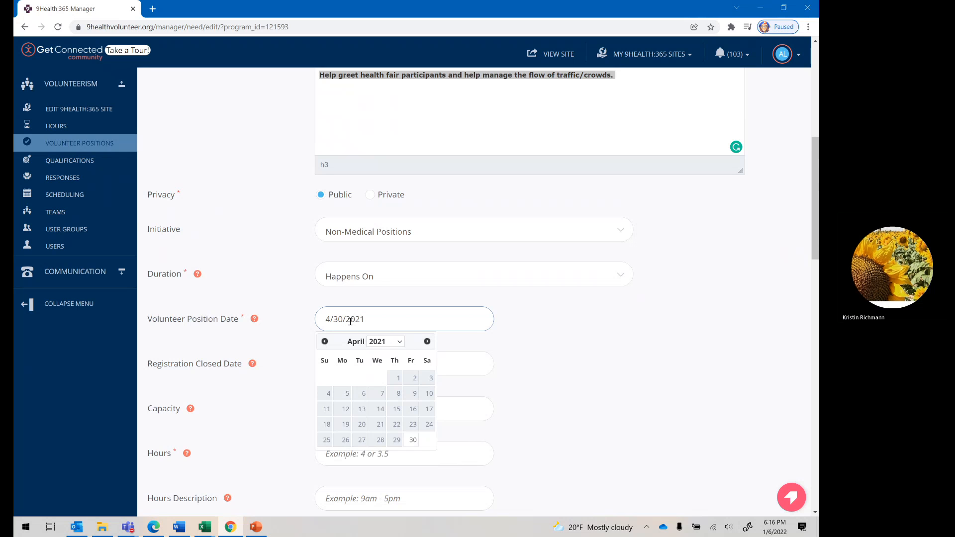
pyautogui.press('BackSpace')
pyautogui.write('2')
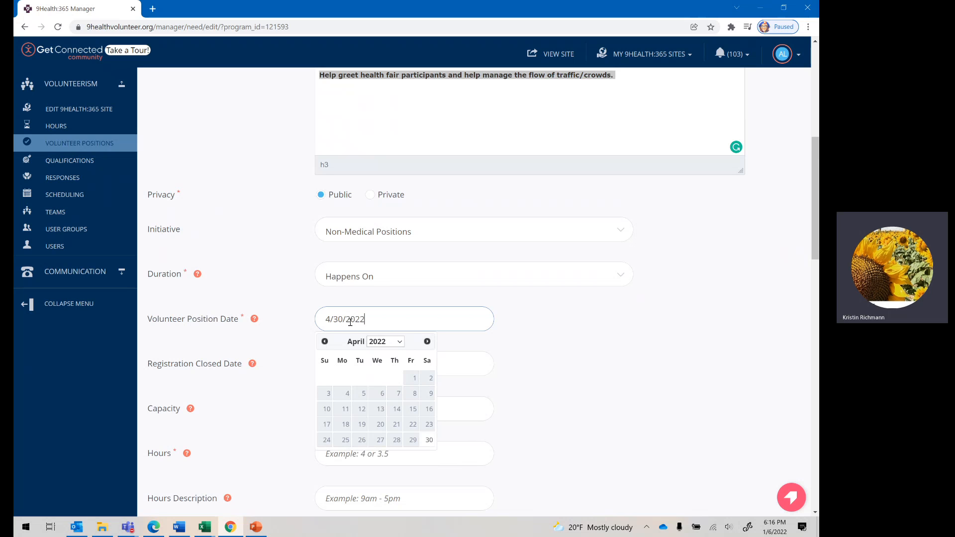
pyautogui.click(429, 441)
# Step: Set the registration closed date to 04/29/2022
pyautogui.click(368, 364)
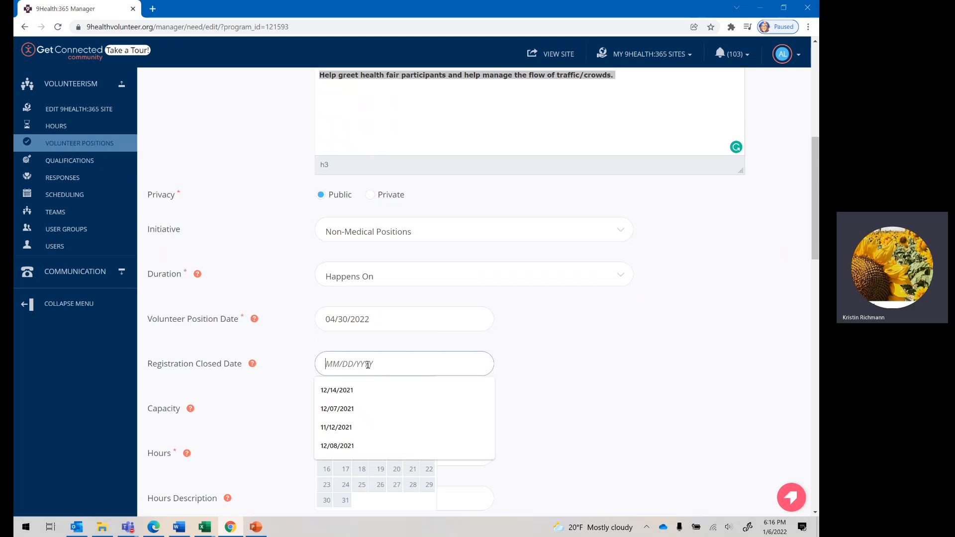
pyautogui.write('4/29/')
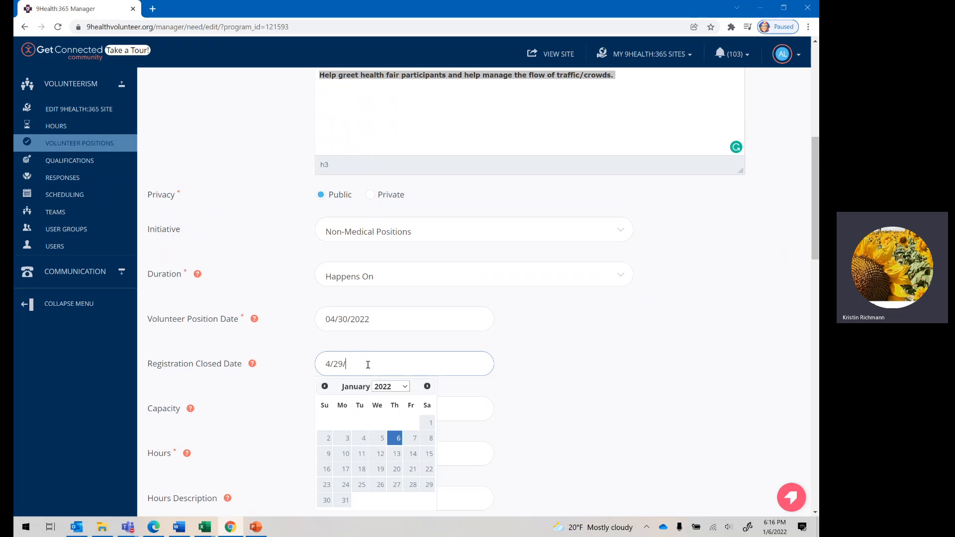
pyautogui.write('2022')
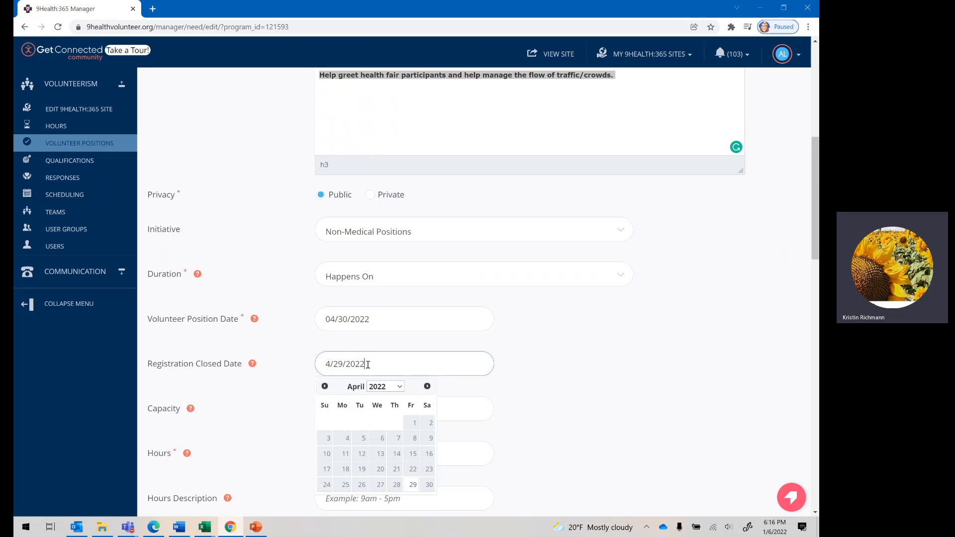
pyautogui.click(413, 486)
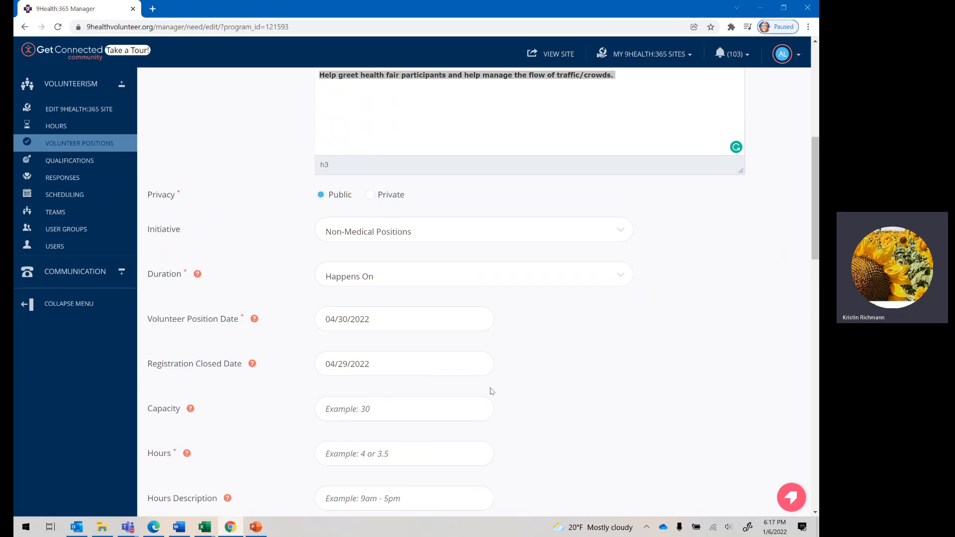
# Step: Set the volunteer position's capacity to 5
pyautogui.scroll(-3, 498, 387)
pyautogui.scroll(-2, 504, 385)
pyautogui.click(354, 204)
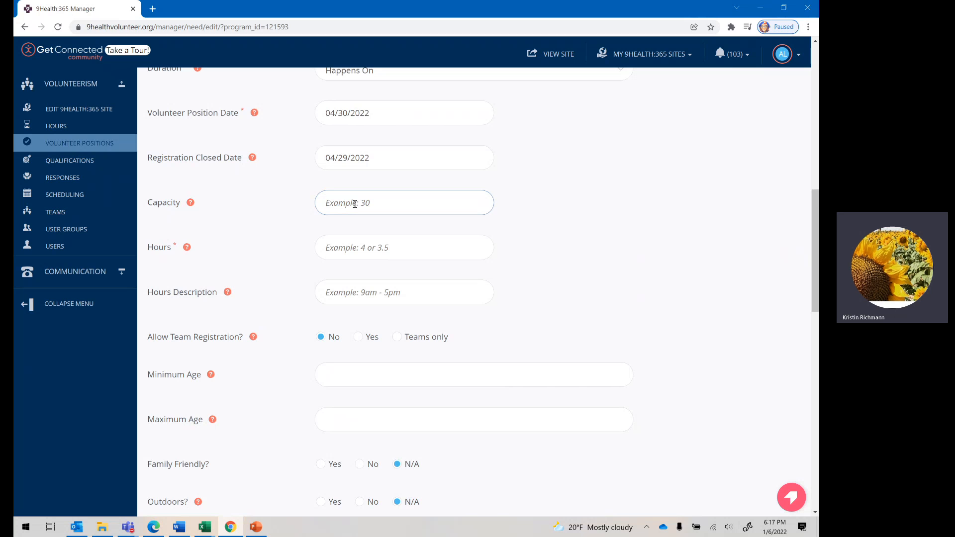
pyautogui.write('5')
# Step: Set the volunteer position's hours to 5
pyautogui.click(358, 249)
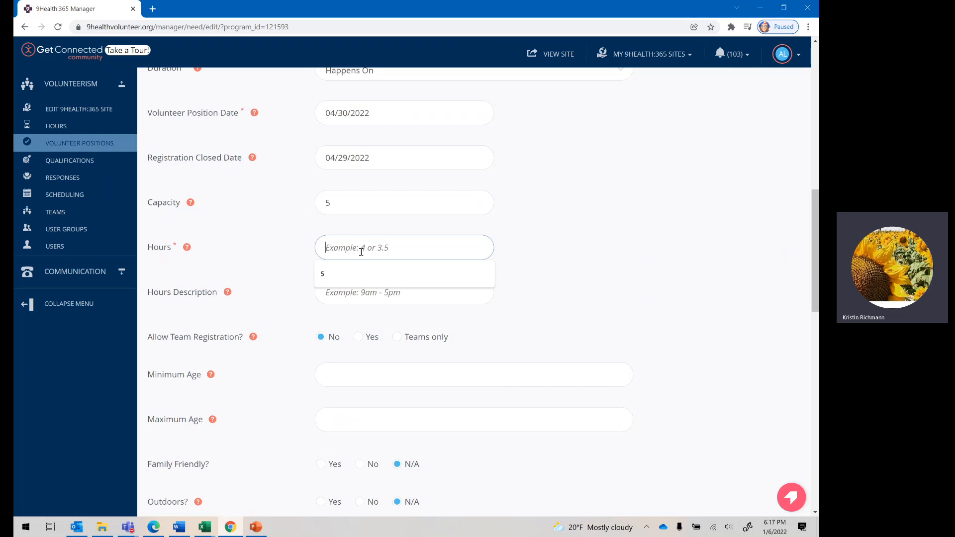
pyautogui.write('5')
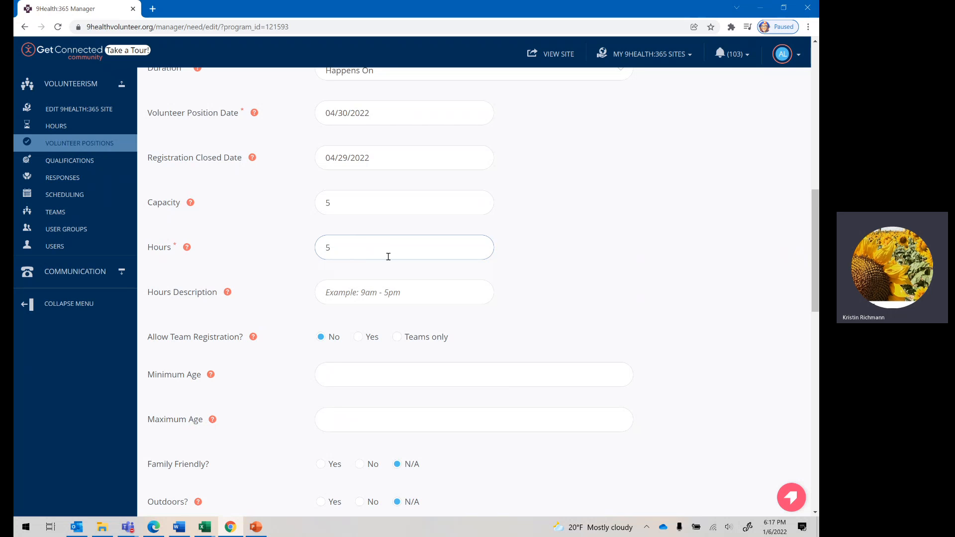
pyautogui.click(590, 262)
# Step: Enter 6am -11am as the position's hours description
pyautogui.click(364, 291)
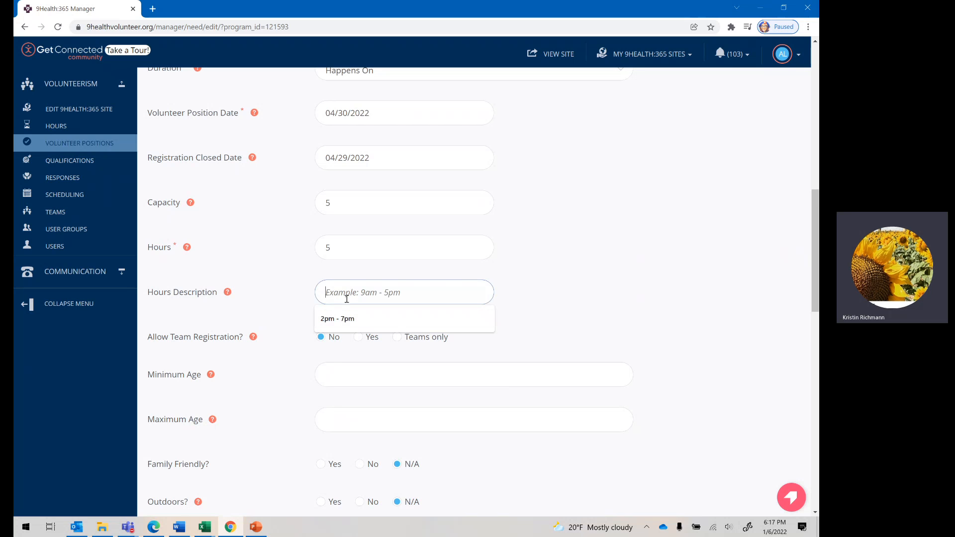
pyautogui.write('6')
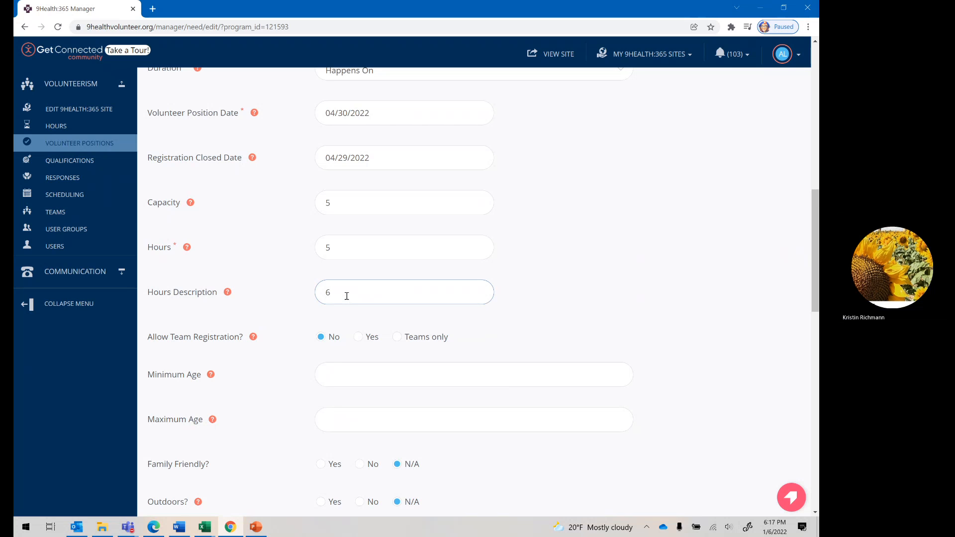
pyautogui.write('am -11')
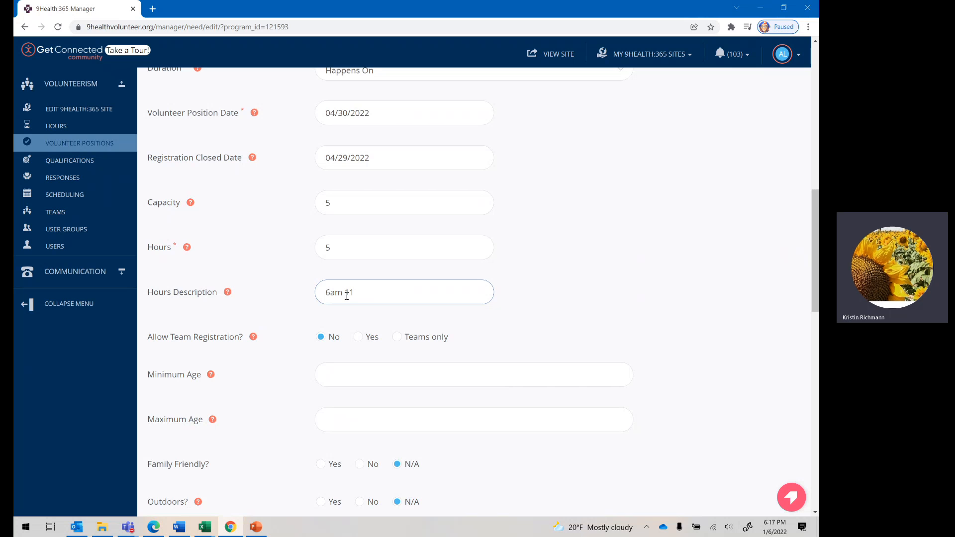
pyautogui.press('BackSpace')
pyautogui.press('BackSpace')
pyautogui.press('BackSpace')
pyautogui.press('BackSpace')
pyautogui.write('-11am')
# Step: Set the position's minimum age to 16 and maximum age to 90
pyautogui.scroll(-3, 517, 211)
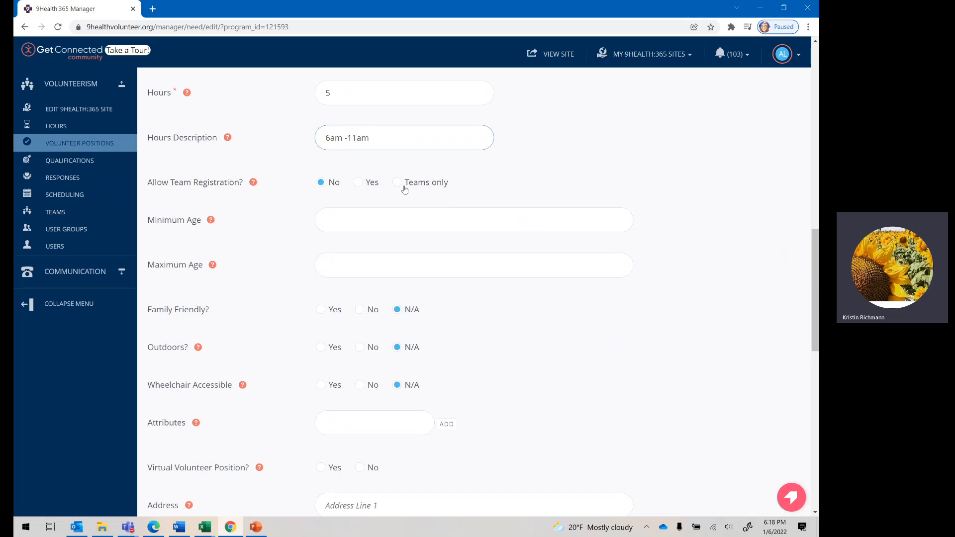
pyautogui.click(359, 222)
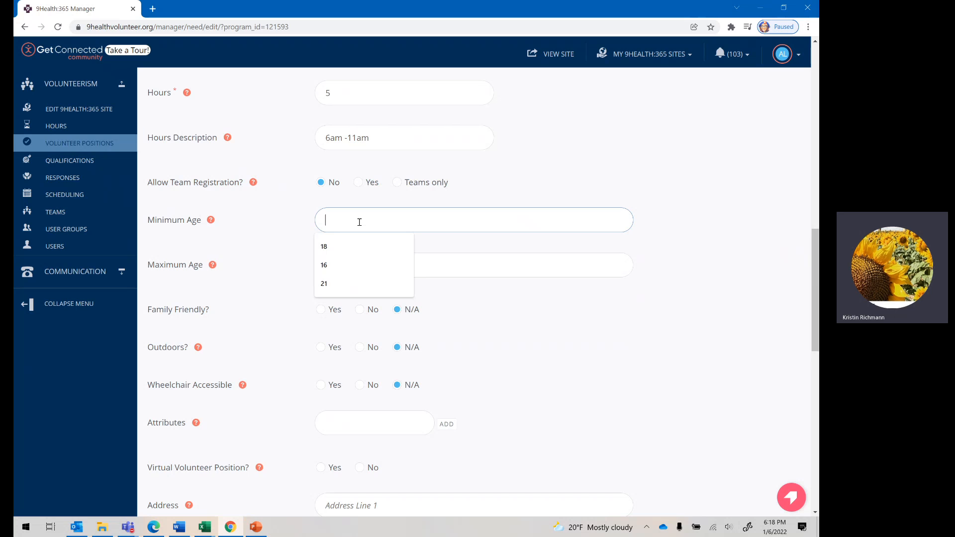
pyautogui.write('16')
pyautogui.click(353, 266)
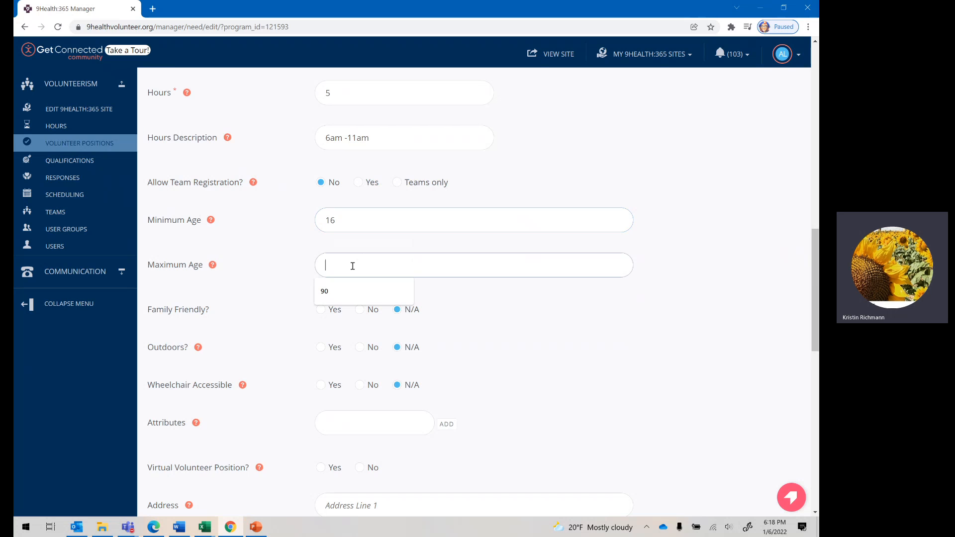
pyautogui.write('90')
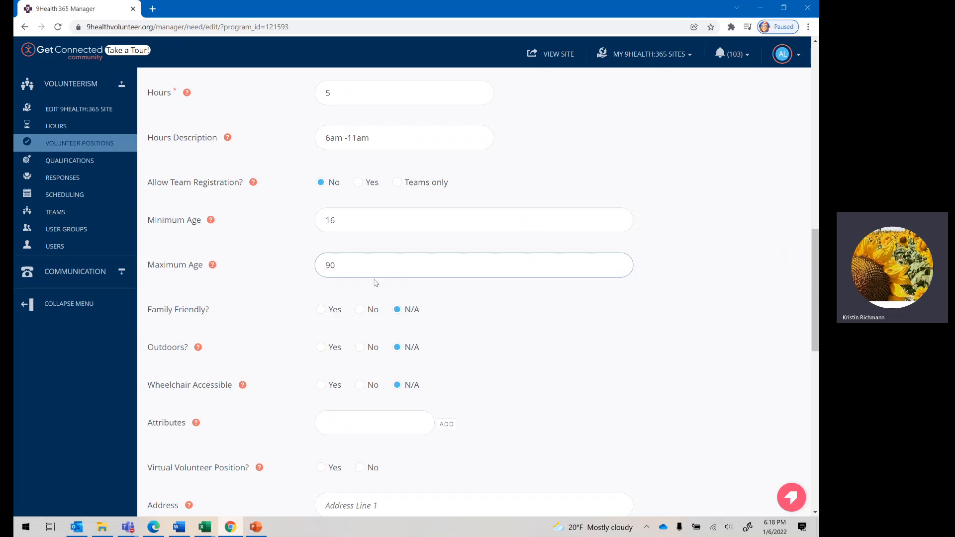
# Step: Mark the position as family friendly and outdoors
pyautogui.scroll(-2, 393, 333)
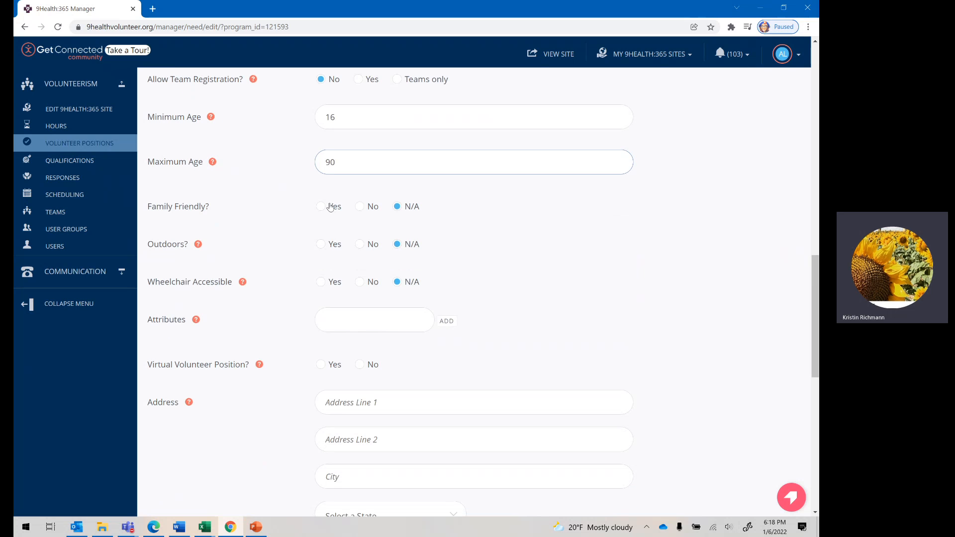
pyautogui.click(321, 207)
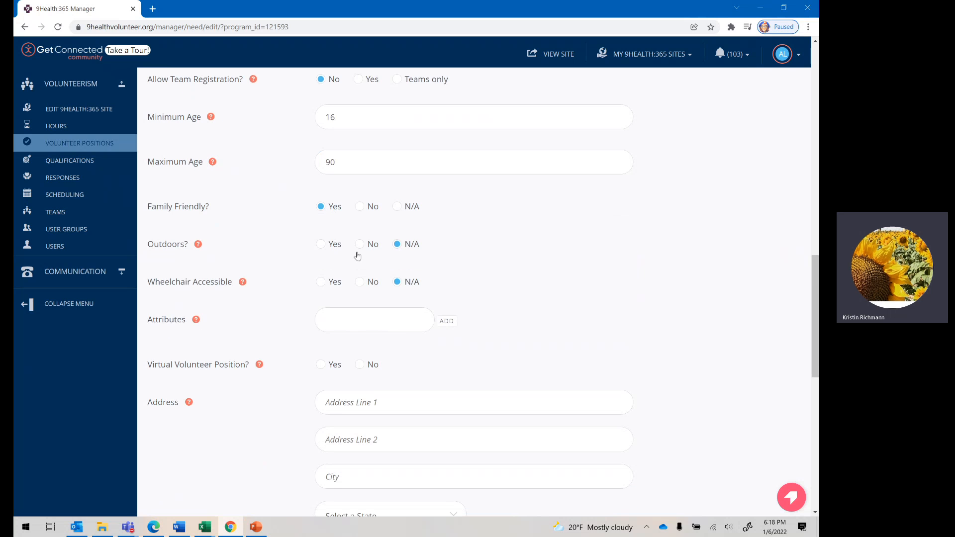
pyautogui.click(321, 245)
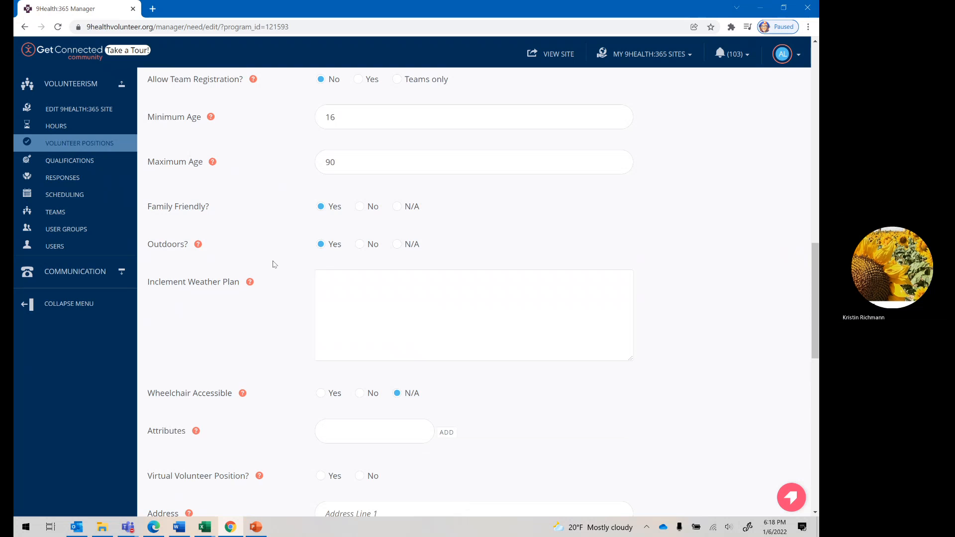
# Step: Mark the position as not virtual and fill in its address and zip code from a saved address
pyautogui.scroll(-4, 441, 301)
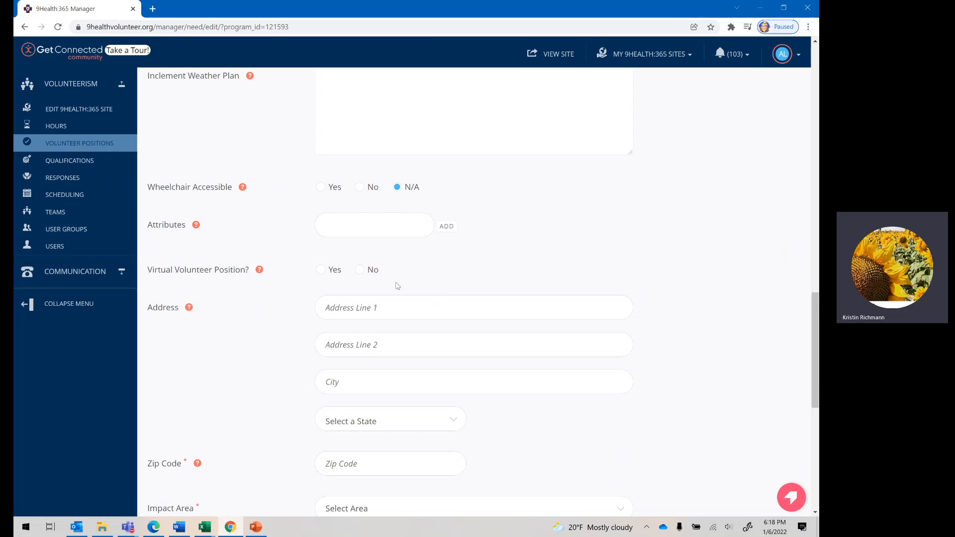
pyautogui.scroll(-1, 332, 244)
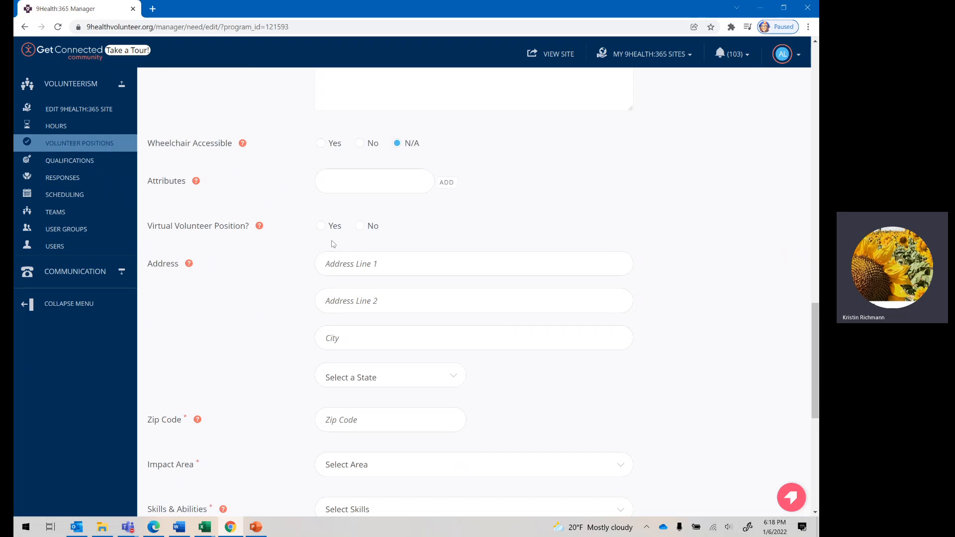
pyautogui.click(381, 168)
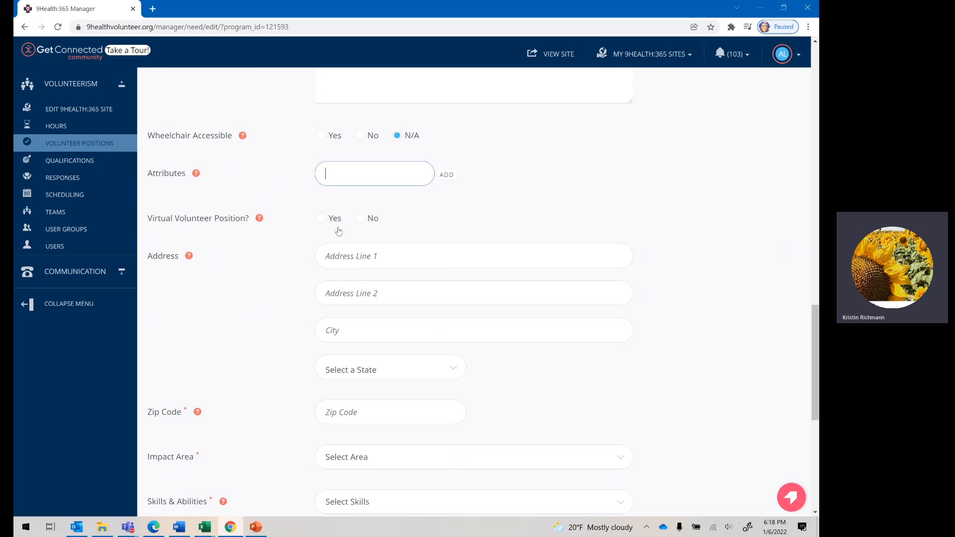
pyautogui.click(365, 220)
pyautogui.click(395, 254)
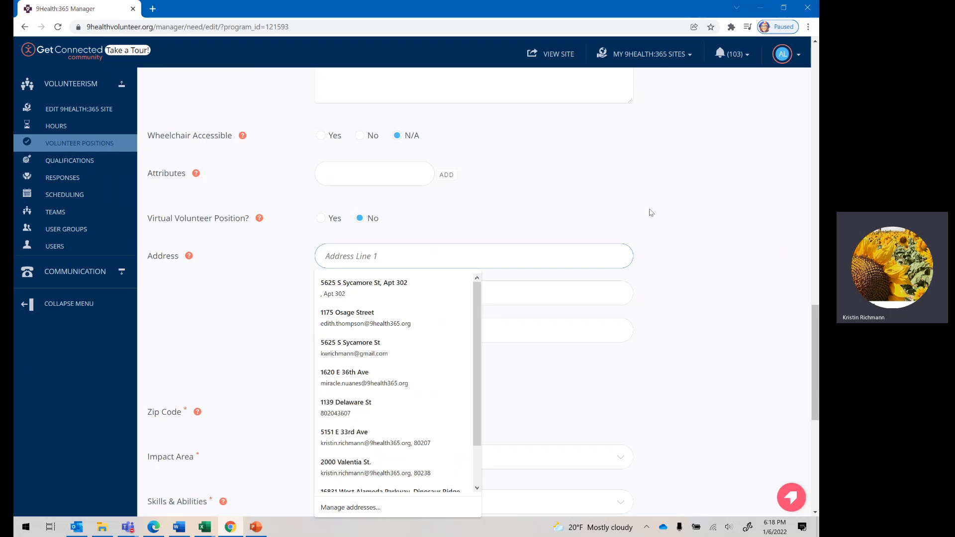
pyautogui.click(383, 317)
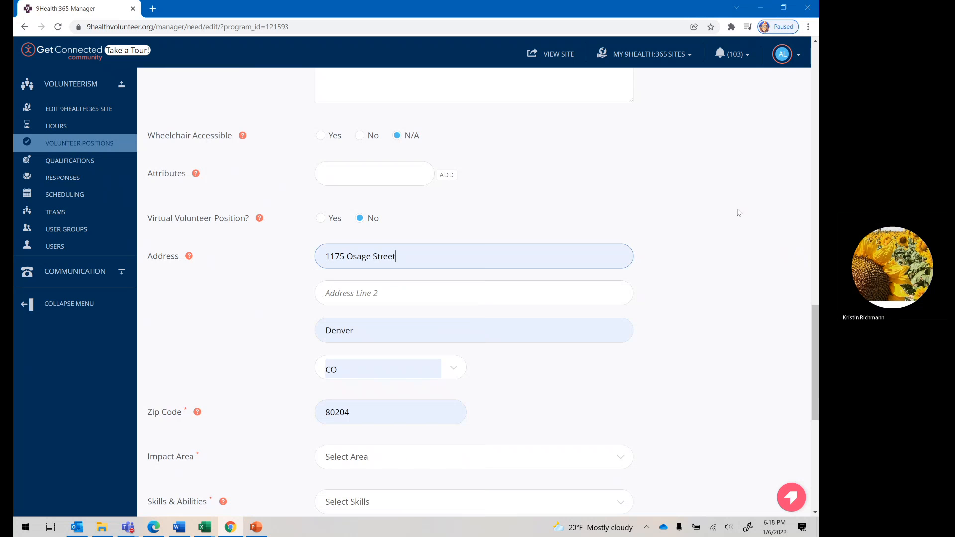
# Step: Set the impact area to Colorado and add Non-Medical as the position's skill
pyautogui.scroll(-6, 740, 212)
pyautogui.click(363, 151)
pyautogui.click(360, 181)
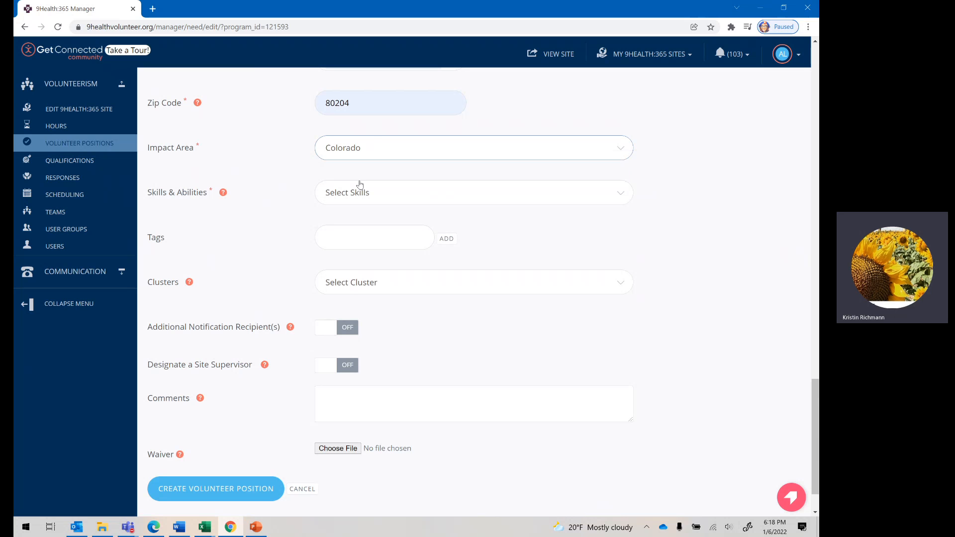
pyautogui.click(359, 192)
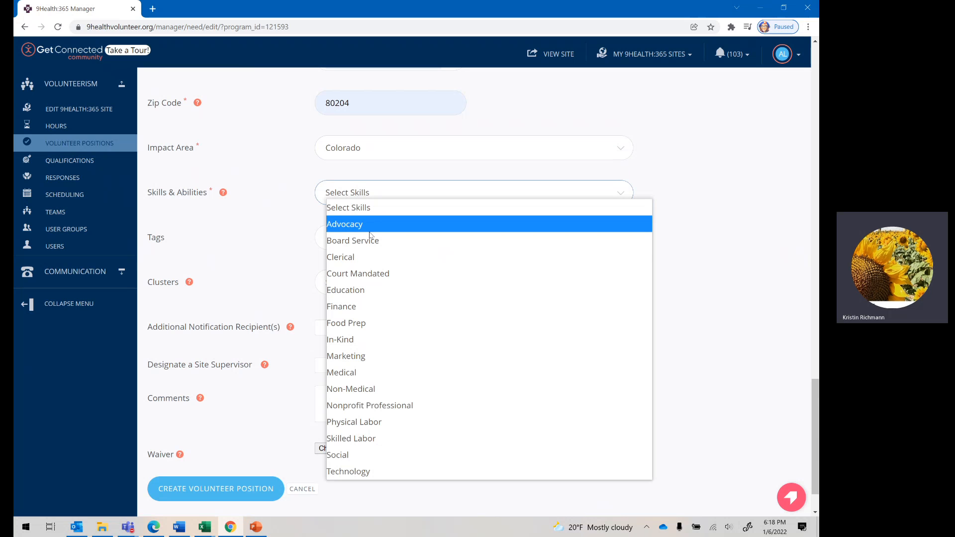
pyautogui.click(371, 389)
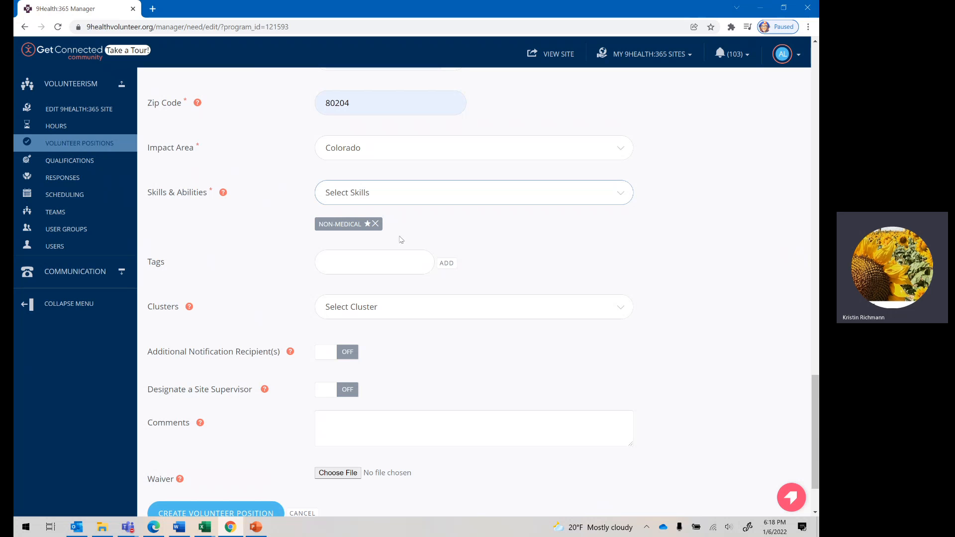
# Step: Submit the completed form to create the Greeter/Traffic Management volunteer position
pyautogui.scroll(-2, 270, 316)
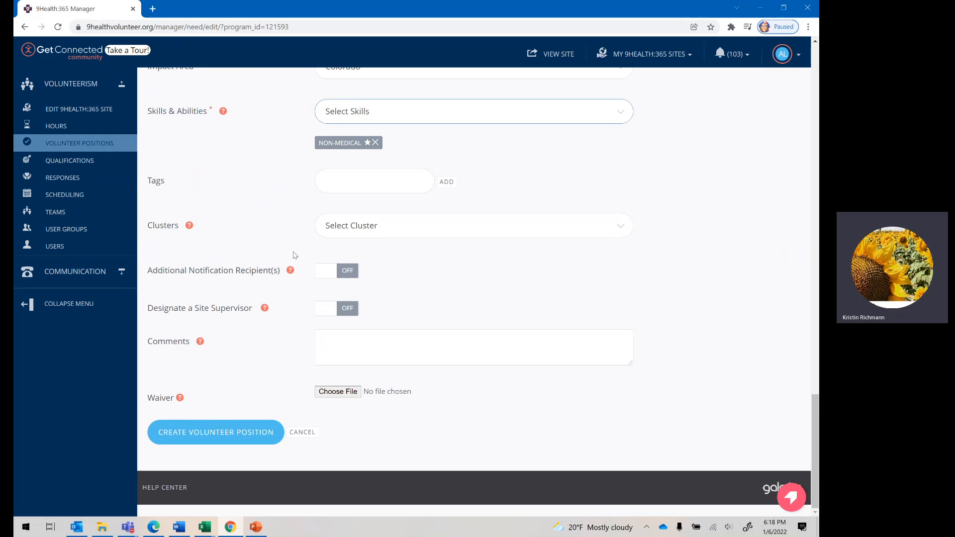
pyautogui.click(240, 432)
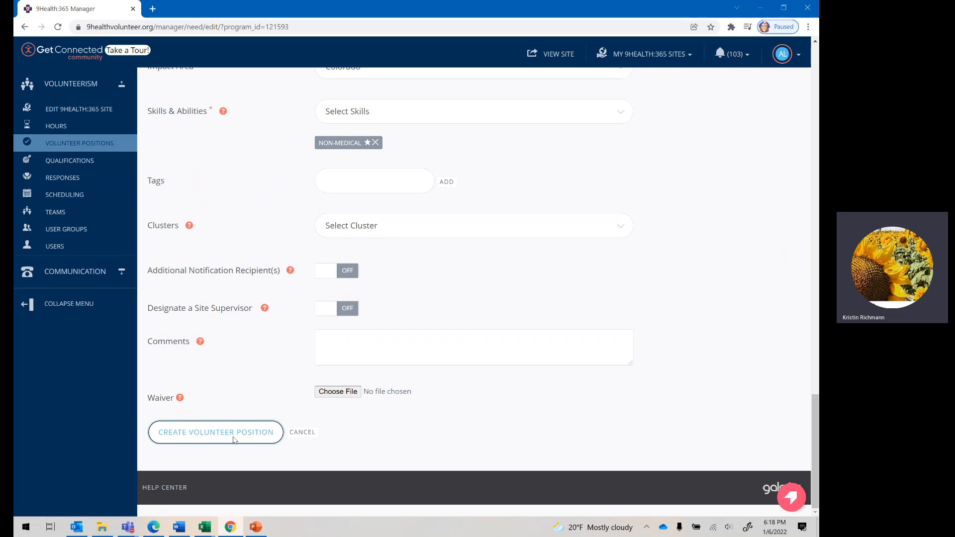
pyautogui.click(234, 438)
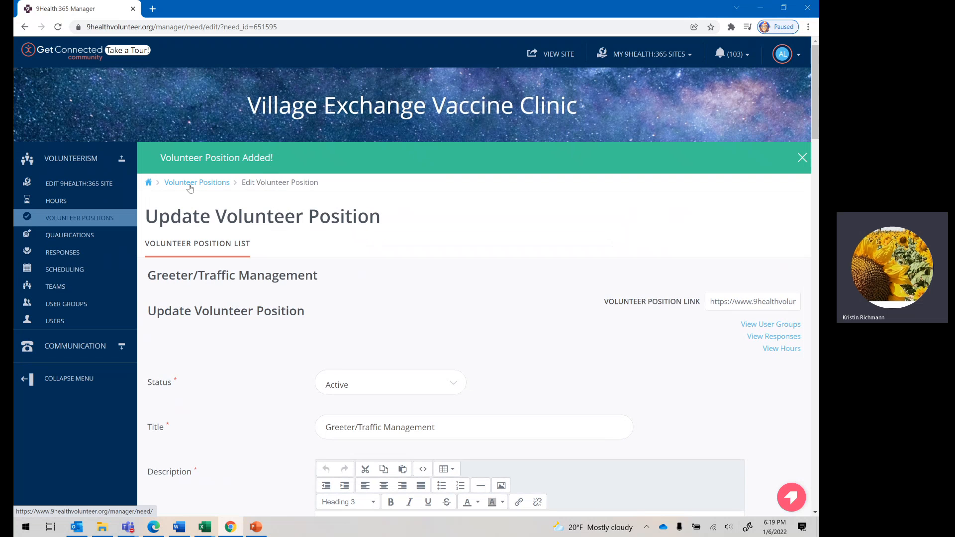
# Step: Show the Responses, Capacity and Qualifications columns in the list of volunteer positions
pyautogui.click(104, 219)
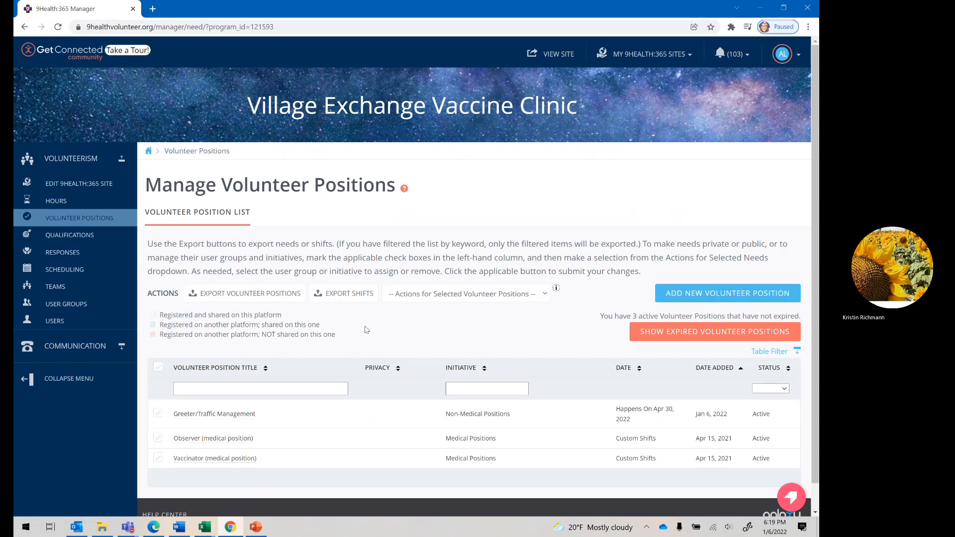
pyautogui.scroll(-1, 303, 355)
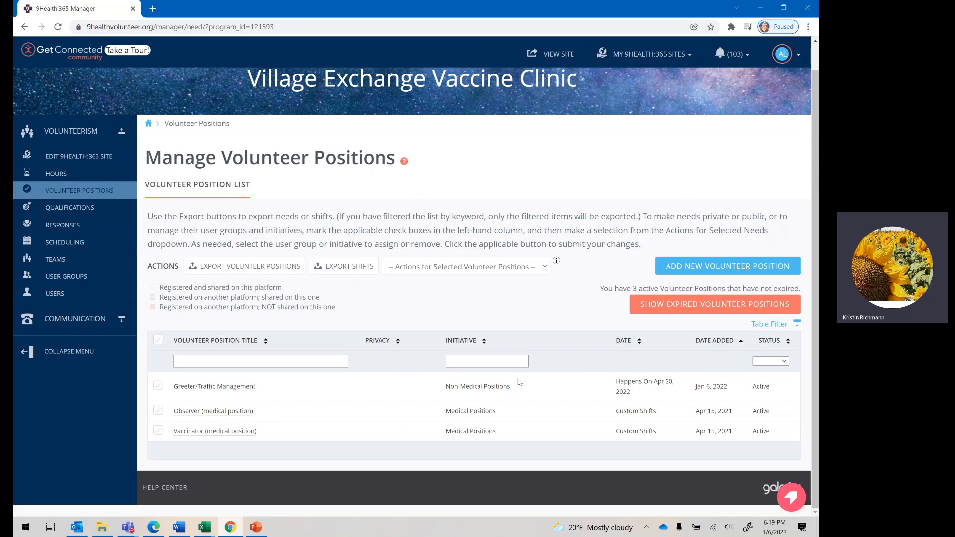
pyautogui.click(763, 324)
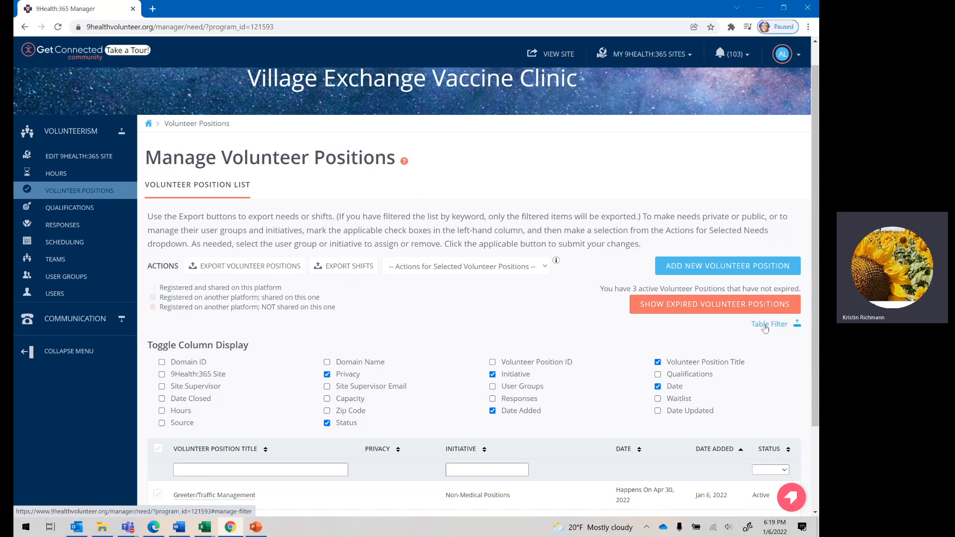
pyautogui.click(493, 399)
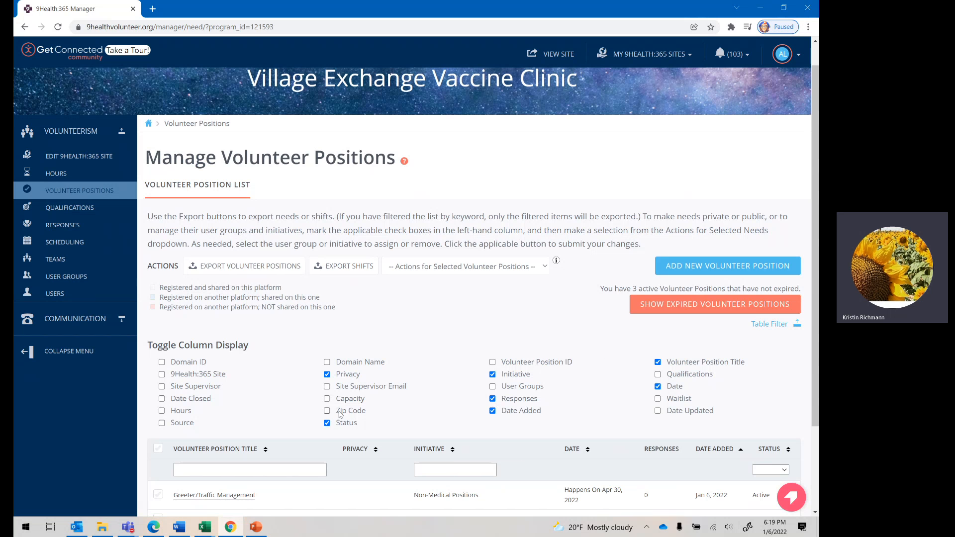
pyautogui.click(328, 399)
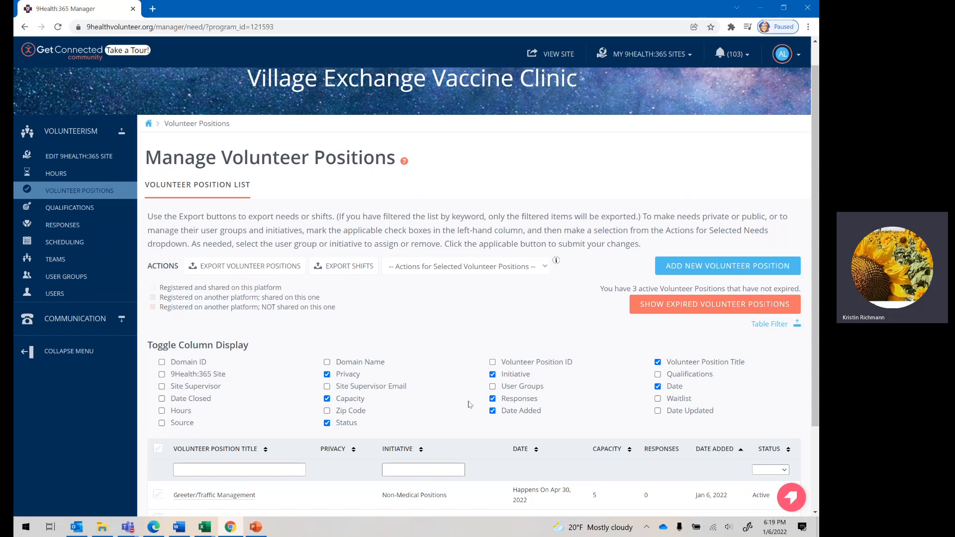
pyautogui.click(659, 377)
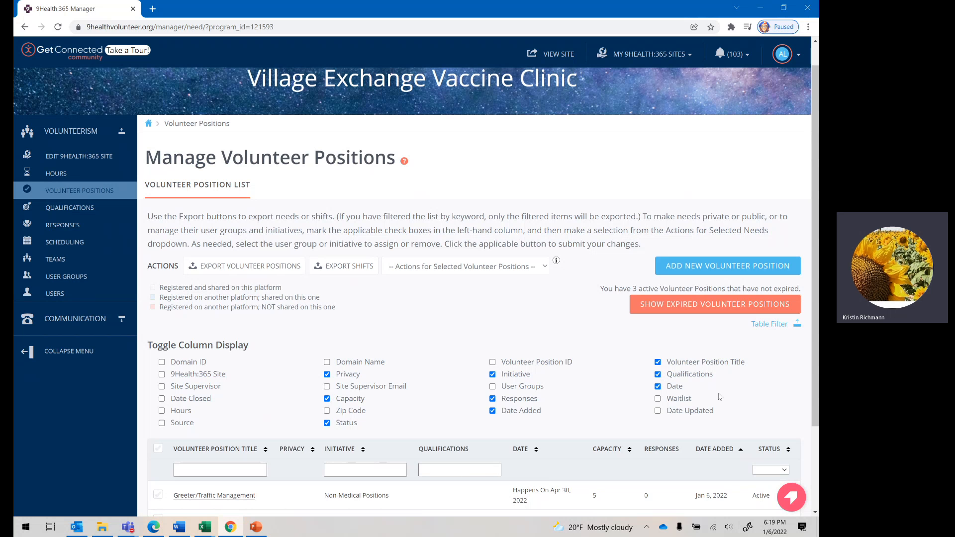
pyautogui.click(772, 324)
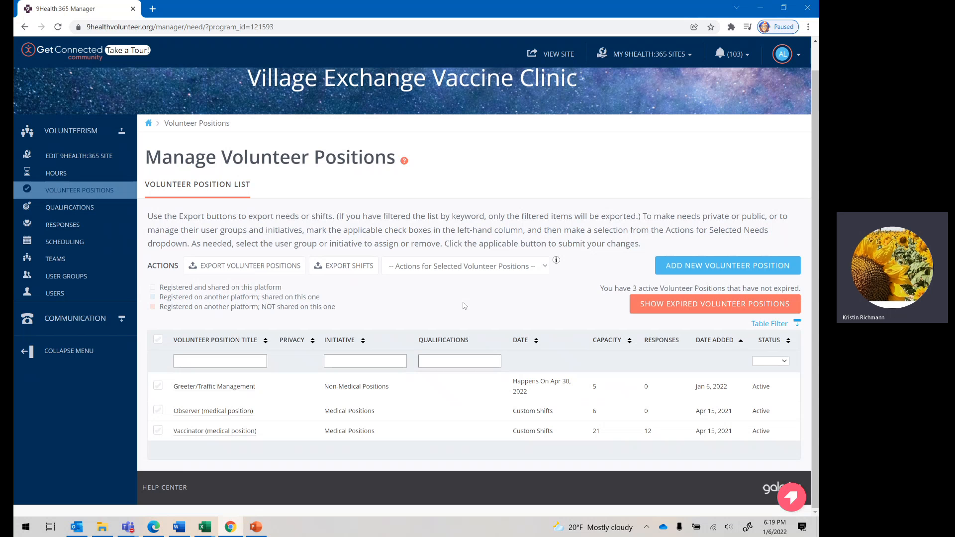
# Step: Clone the Greeter/Traffic Management position from its edit page
pyautogui.click(215, 390)
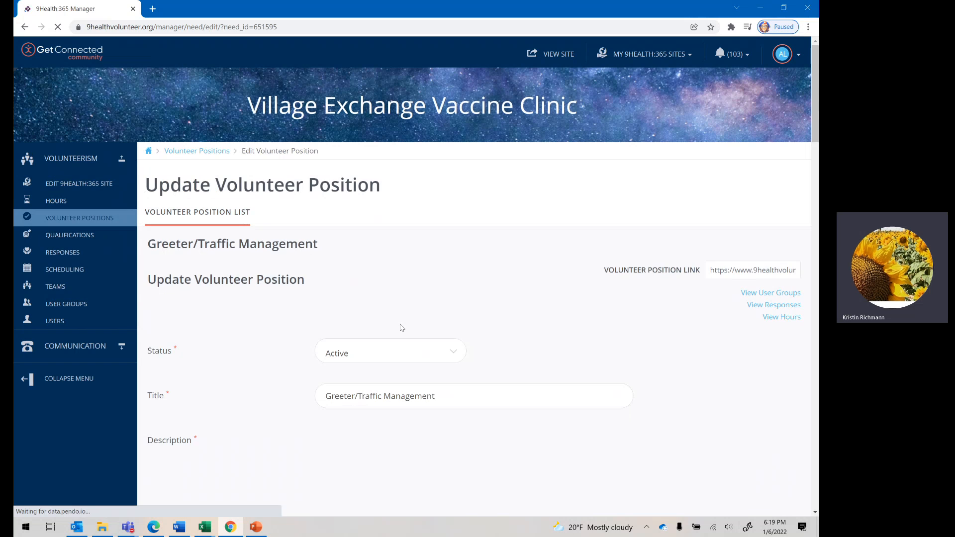
pyautogui.scroll(-15, 400, 328)
pyautogui.scroll(-15, 401, 331)
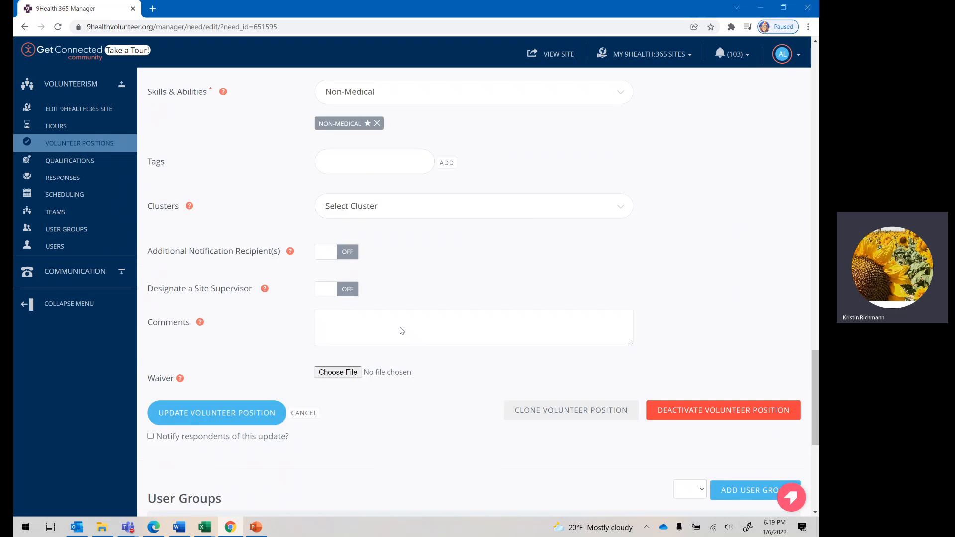
pyautogui.click(550, 207)
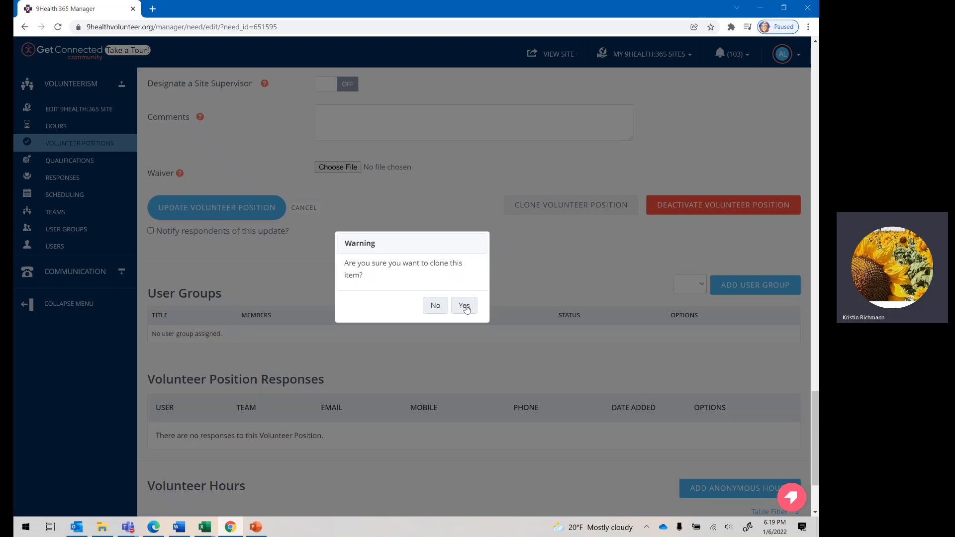
pyautogui.click(465, 307)
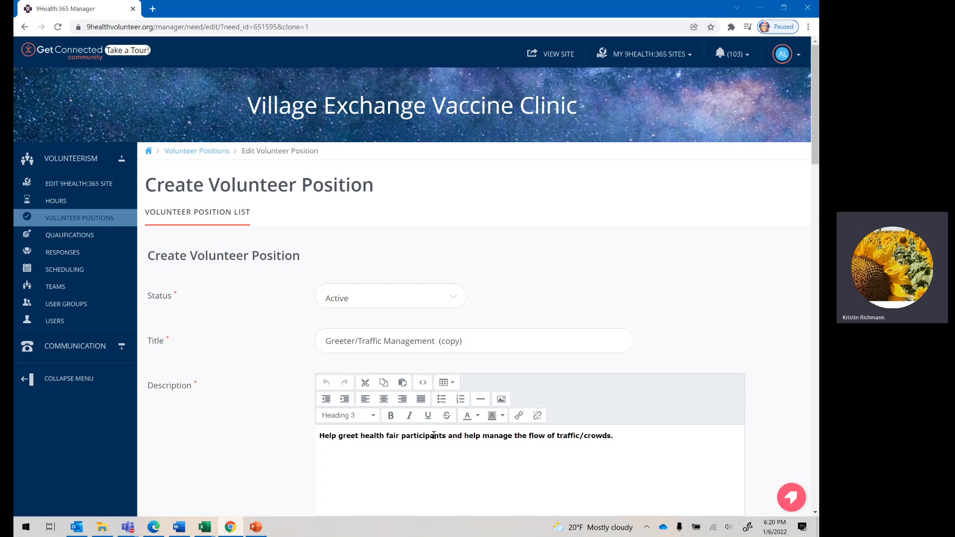
pyautogui.scroll(-8, 434, 436)
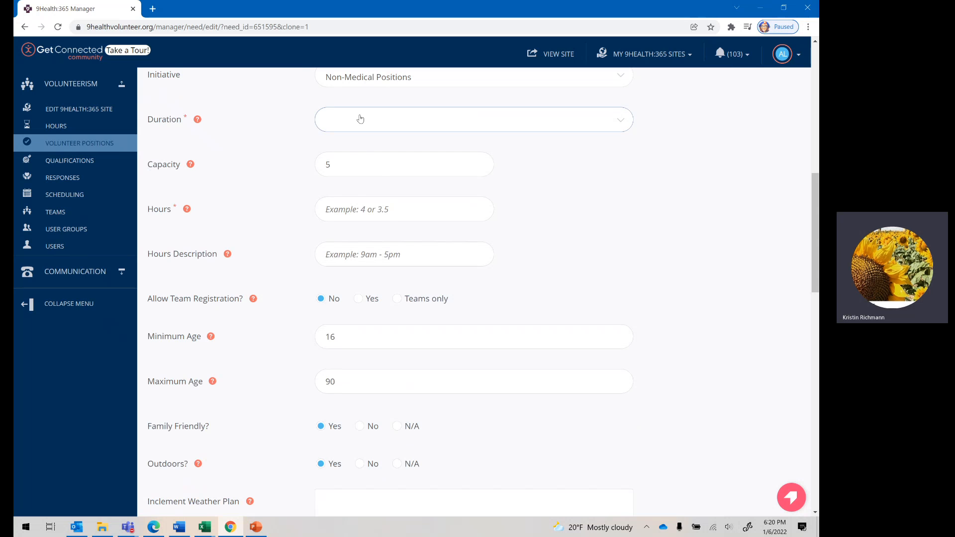
# Step: Review the cloned Greeter/Traffic Management form's details and return to the list of volunteer positions without submitting the copy
pyautogui.scroll(-9, 436, 356)
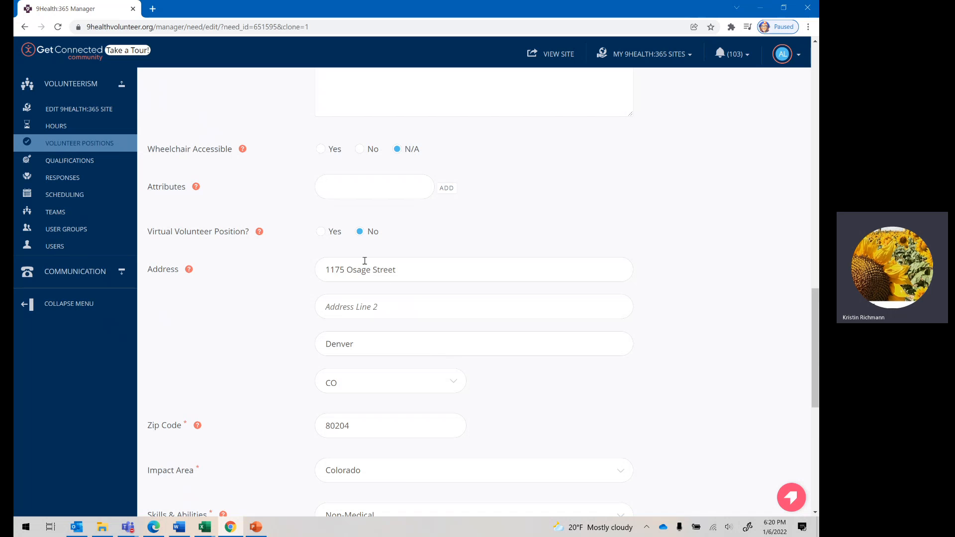
pyautogui.scroll(8, 482, 416)
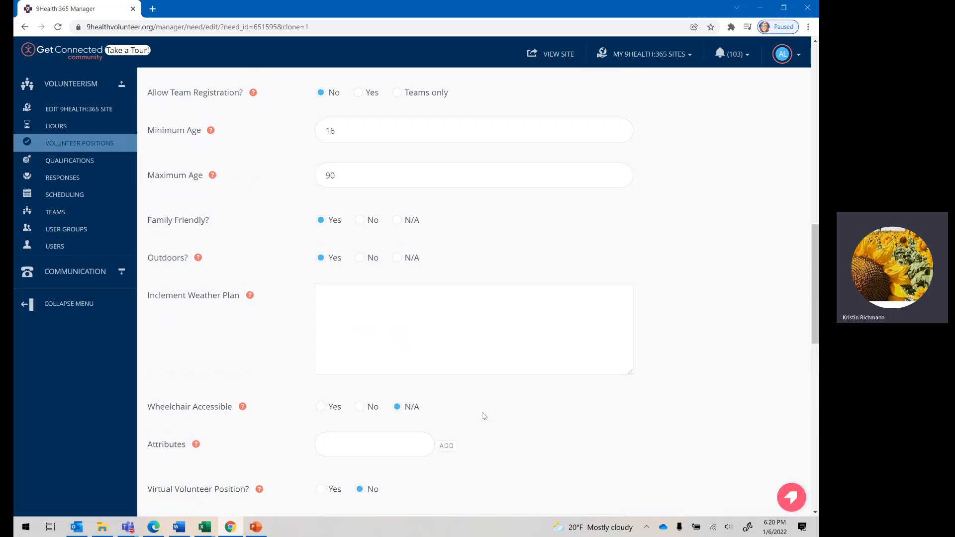
pyautogui.scroll(7, 517, 419)
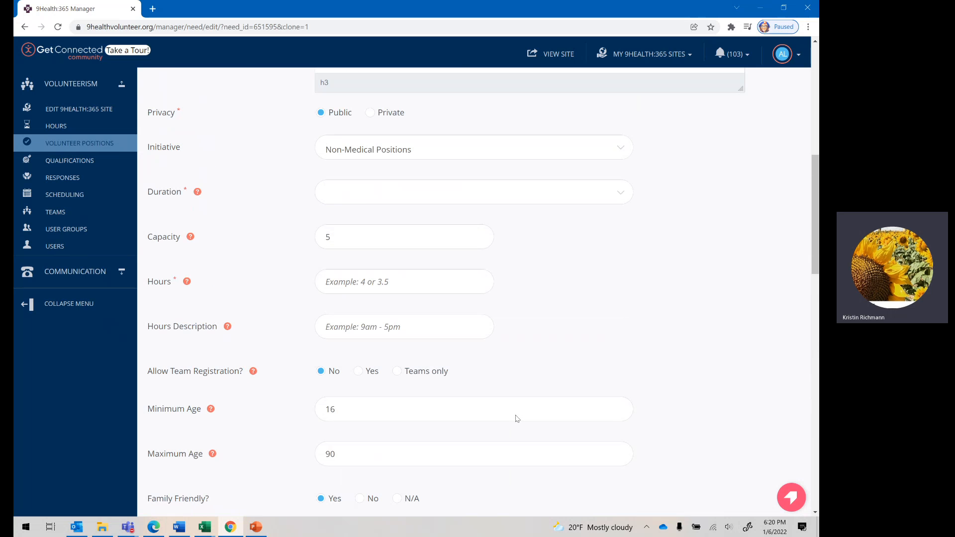
pyautogui.scroll(4, 516, 413)
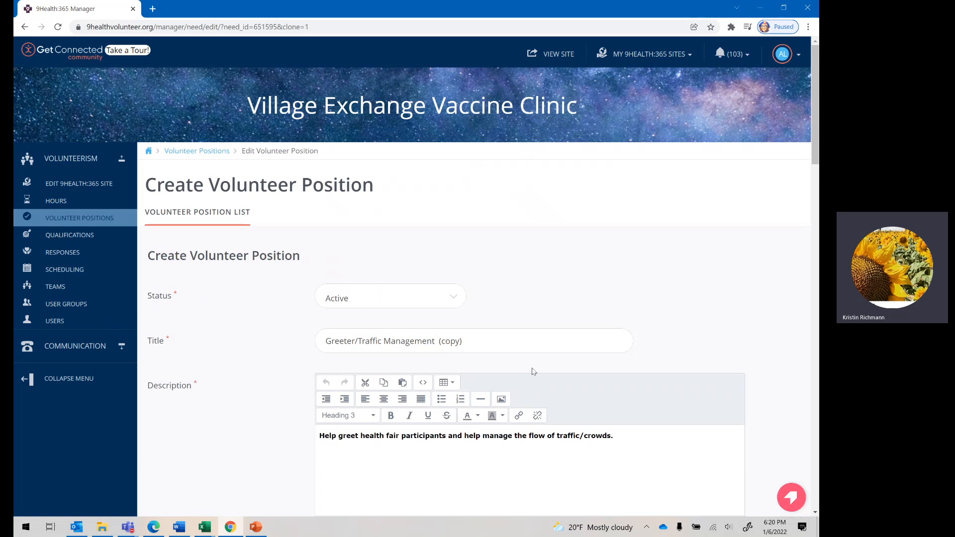
pyautogui.click(205, 151)
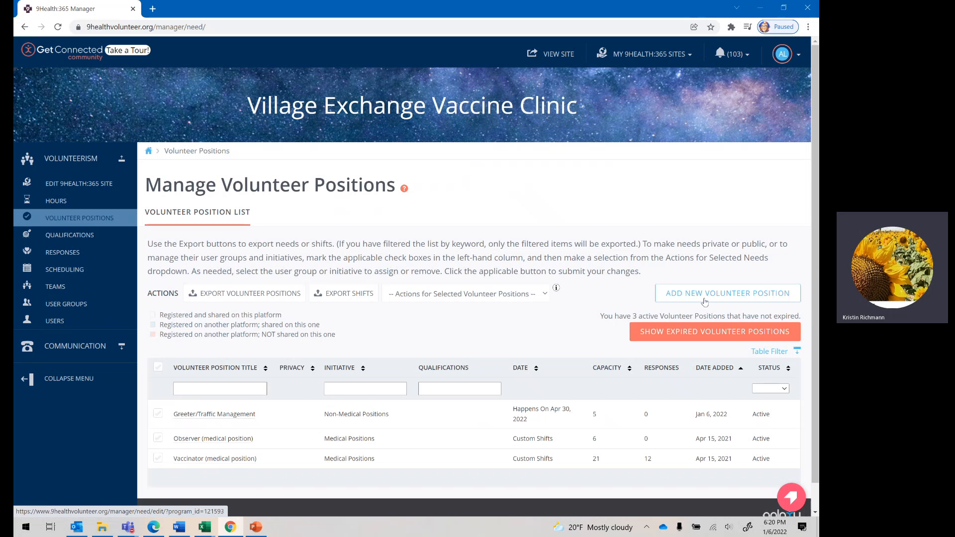
pyautogui.click(705, 300)
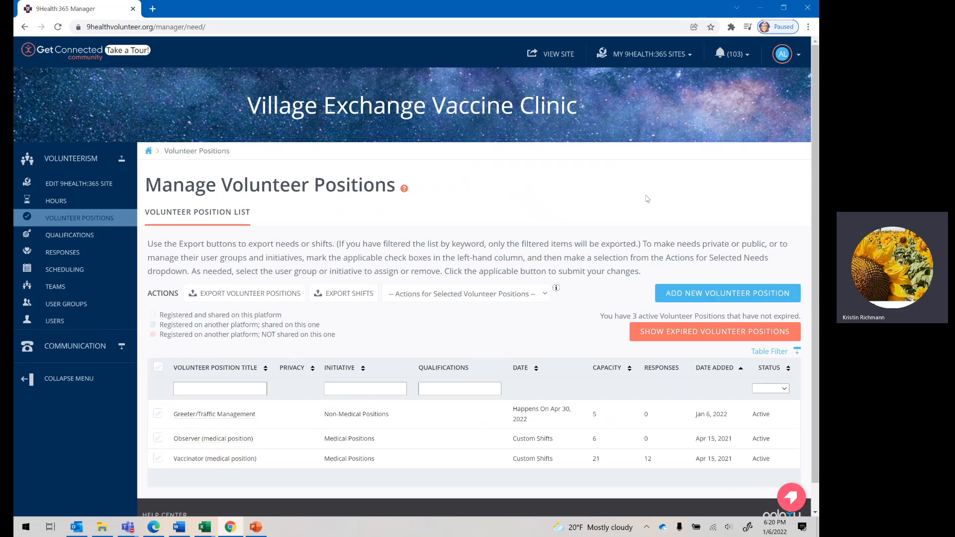